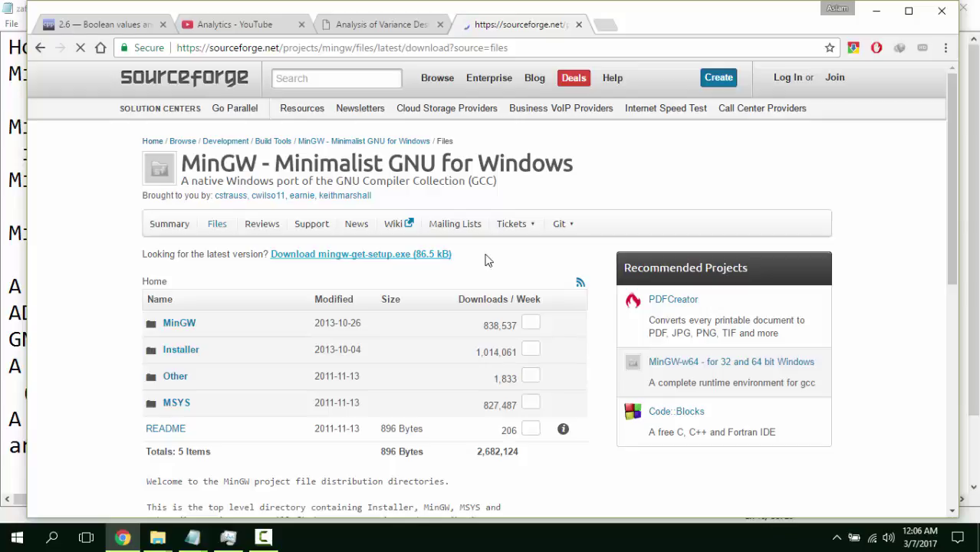
# Minimize the open windows and open the Programs folder inside Downloads from the user's home folder.
pyautogui.click(878, 15)
pyautogui.click(894, 14)
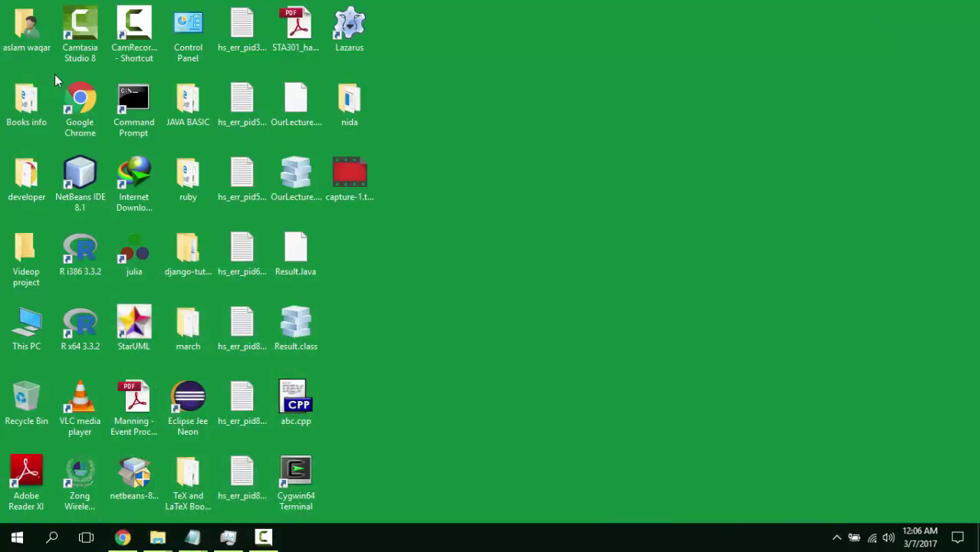
pyautogui.doubleClick(31, 36)
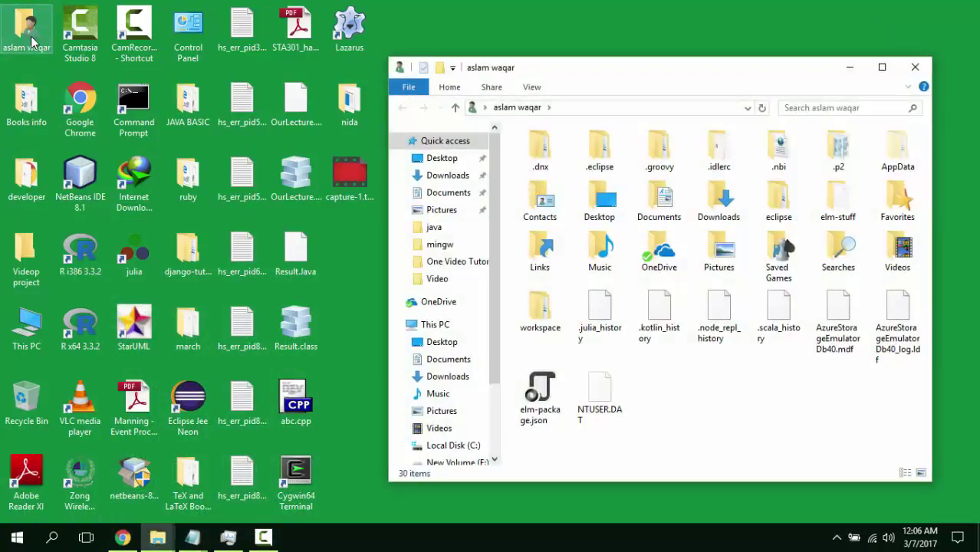
pyautogui.click(719, 201)
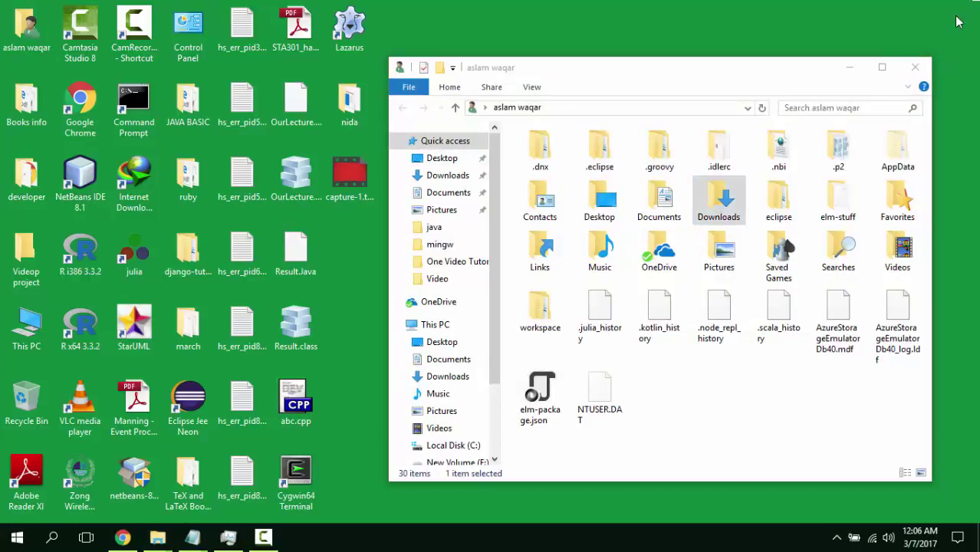
pyautogui.click(721, 206)
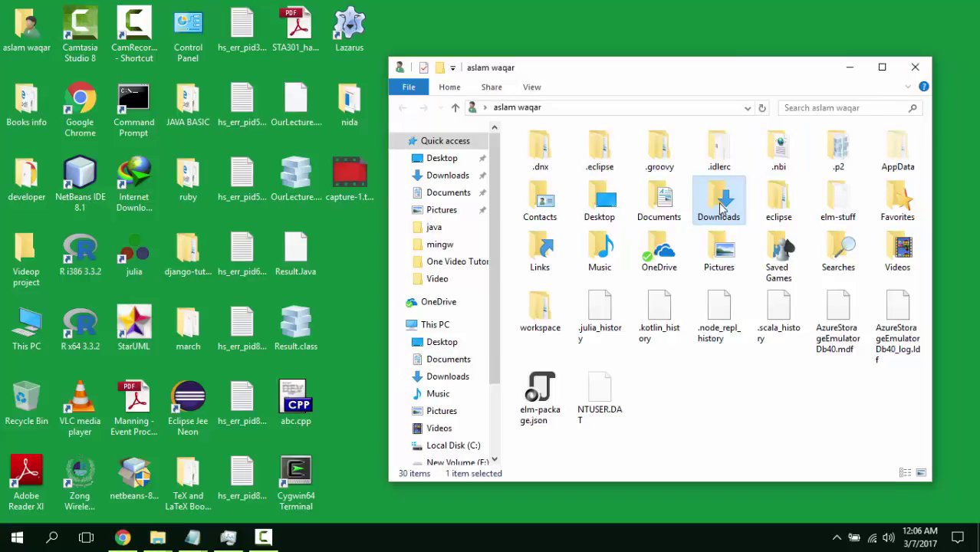
pyautogui.doubleClick(721, 205)
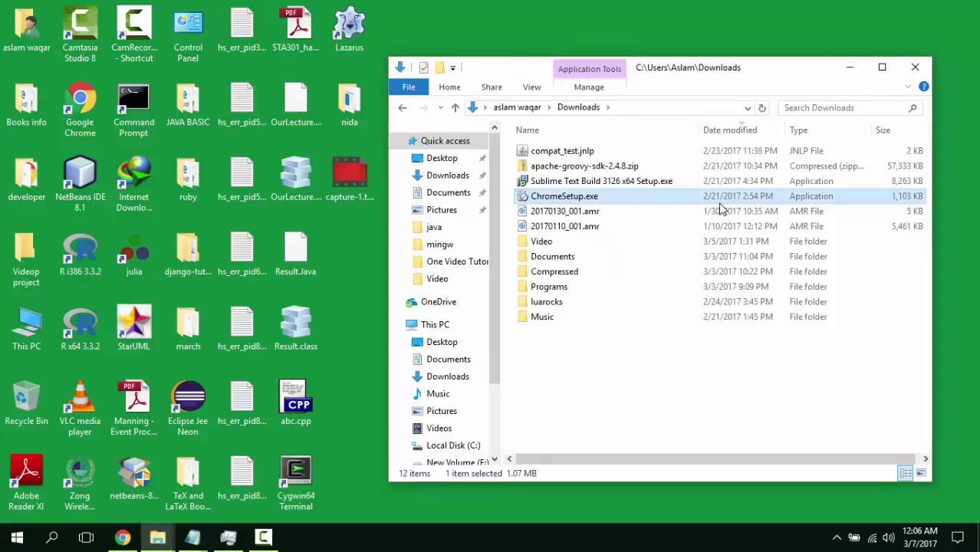
pyautogui.doubleClick(564, 287)
pyautogui.click(568, 288)
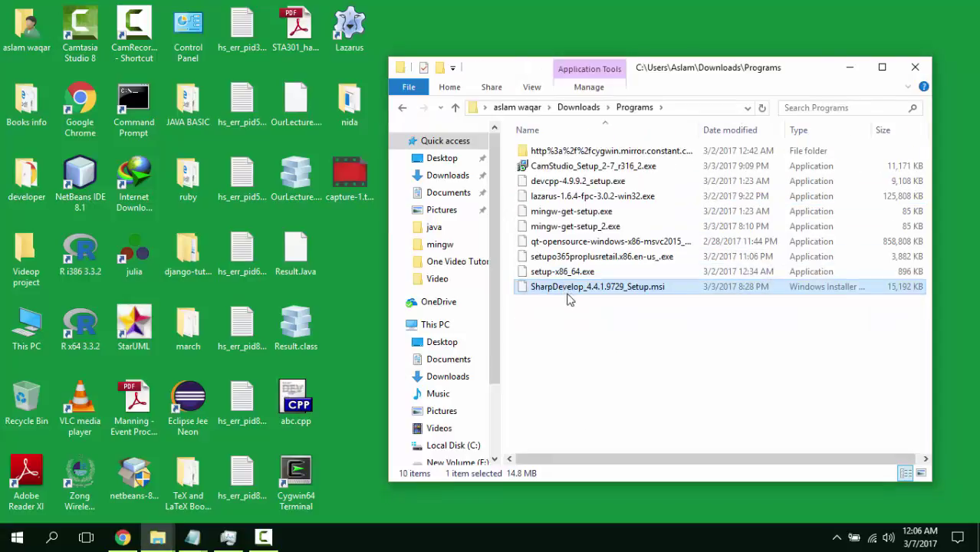
pyautogui.click(607, 361)
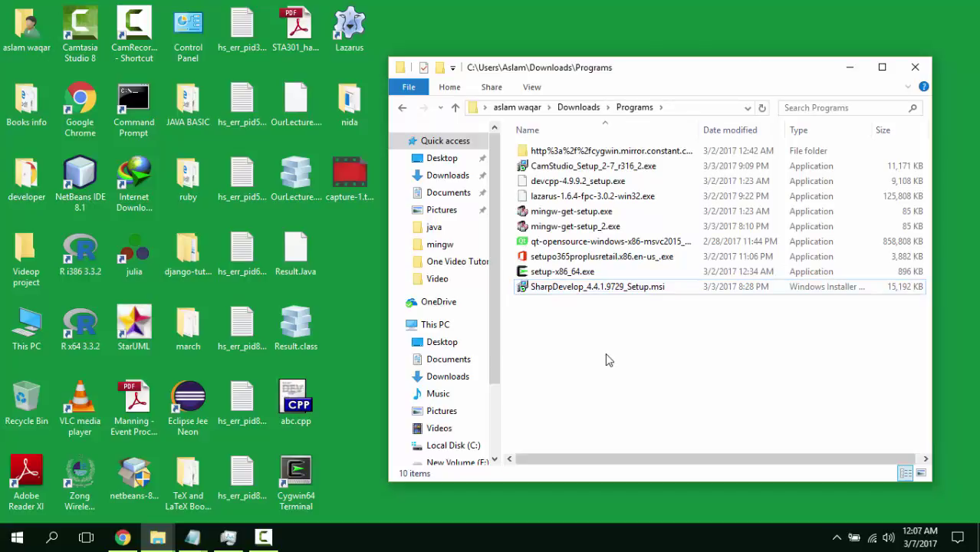
# Run mingw-get-setup.exe and start the installation into C:\MinGW with the default interface and shortcut options.
pyautogui.doubleClick(603, 213)
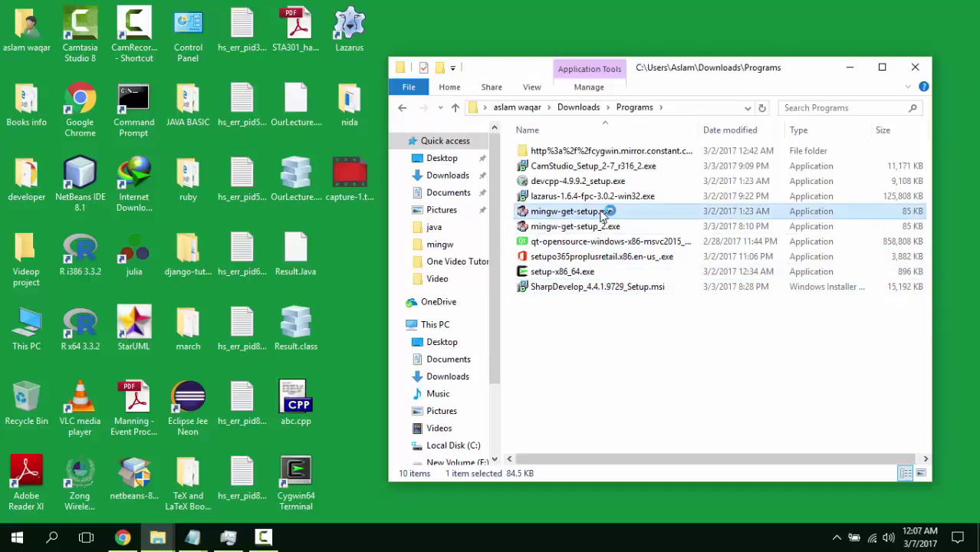
pyautogui.click(850, 68)
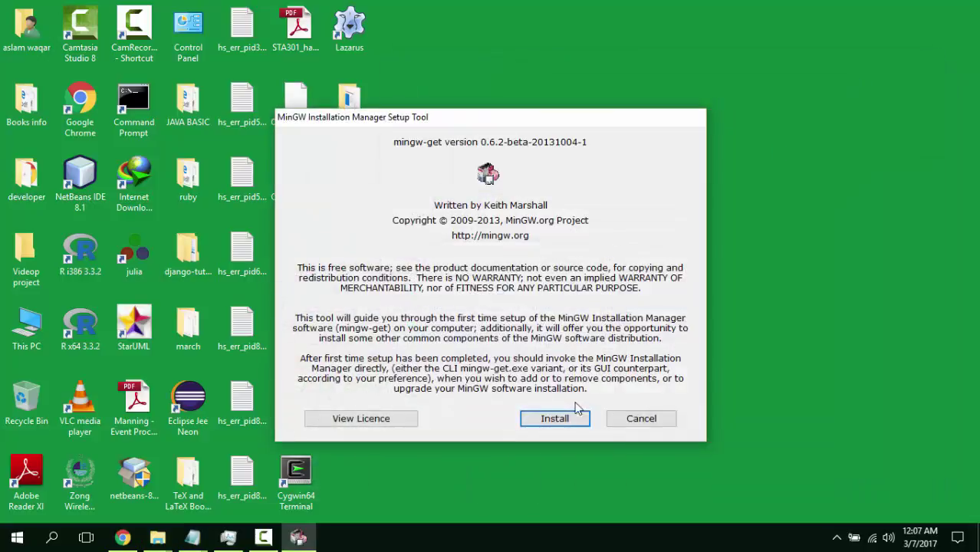
pyautogui.click(563, 424)
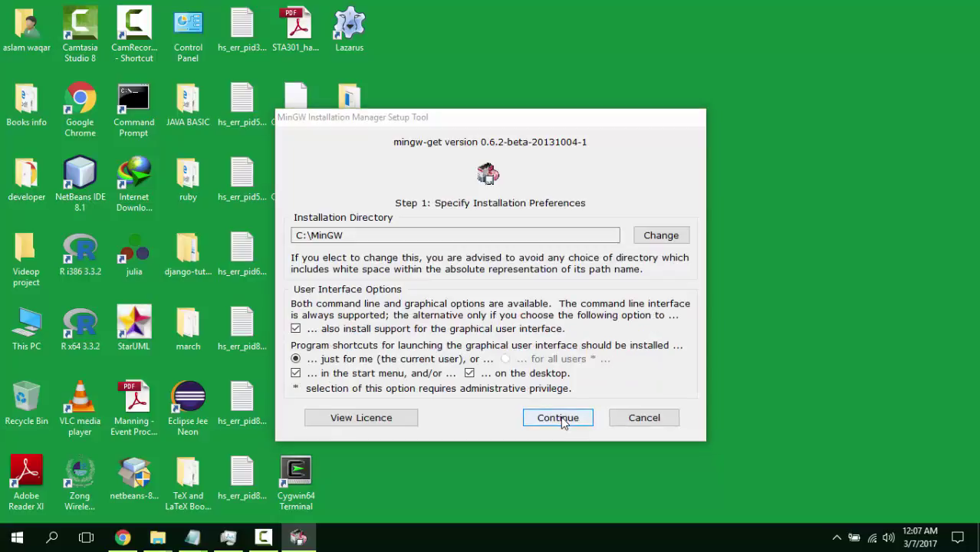
pyautogui.click(562, 419)
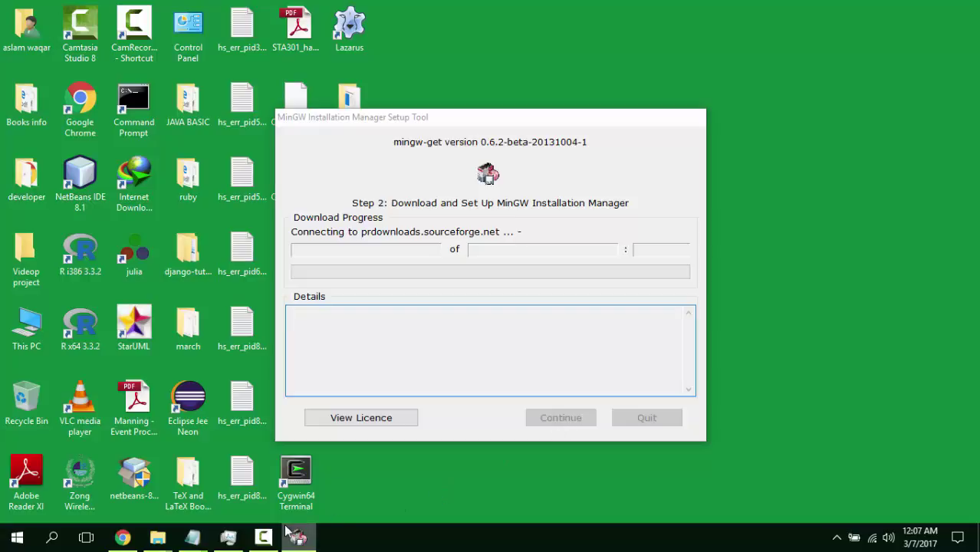
pyautogui.click(263, 537)
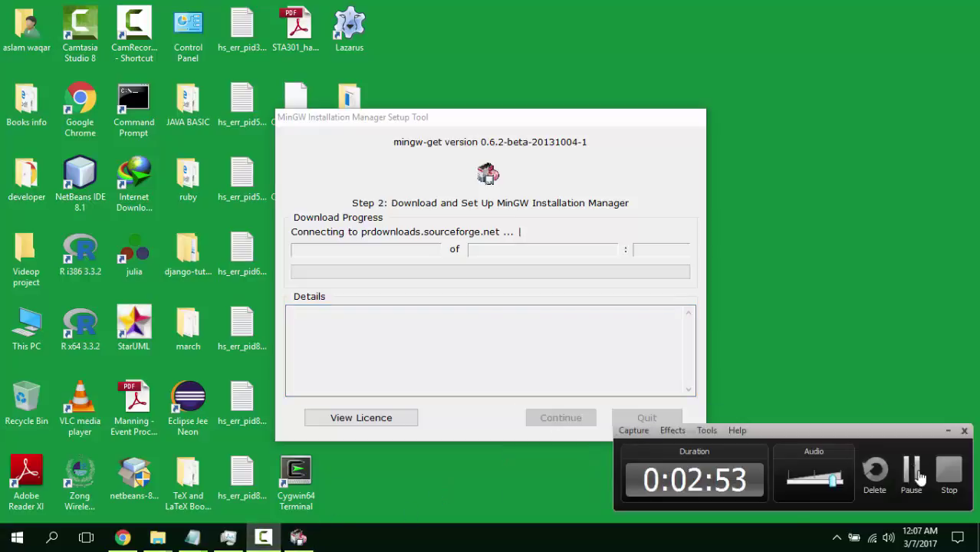
pyautogui.click(910, 472)
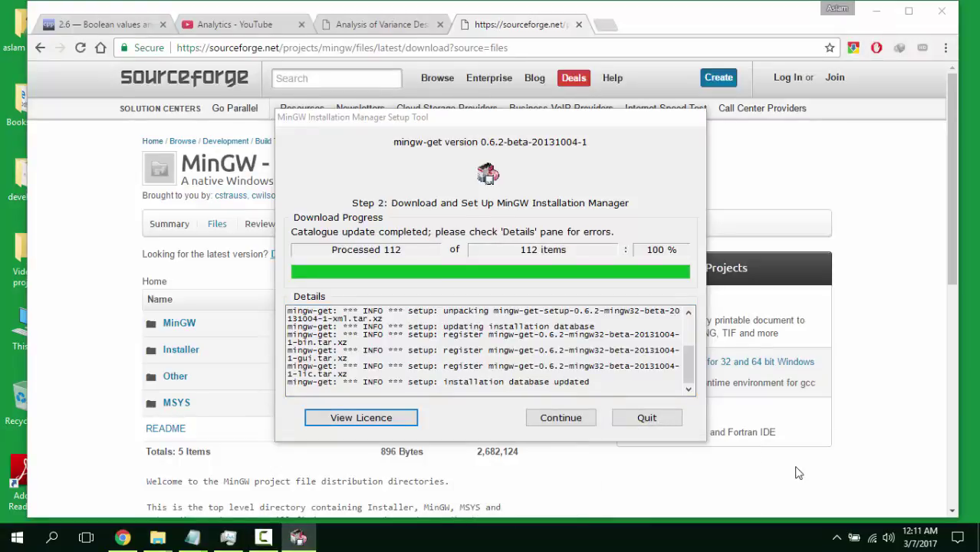
# Continue from the setup tool to the maximized Installation Manager and mark the MSYS Installation for MinGW Developers package for installation.
pyautogui.click(561, 418)
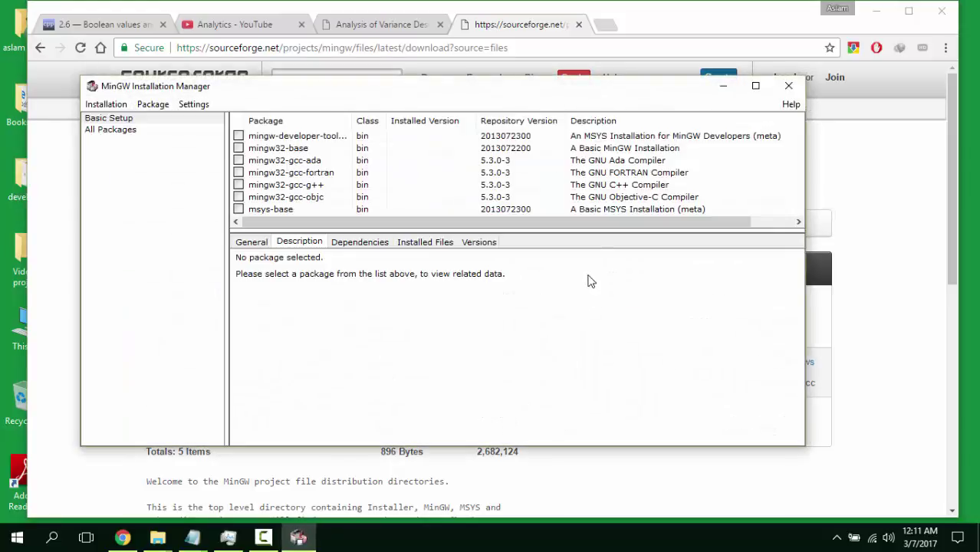
pyautogui.click(755, 85)
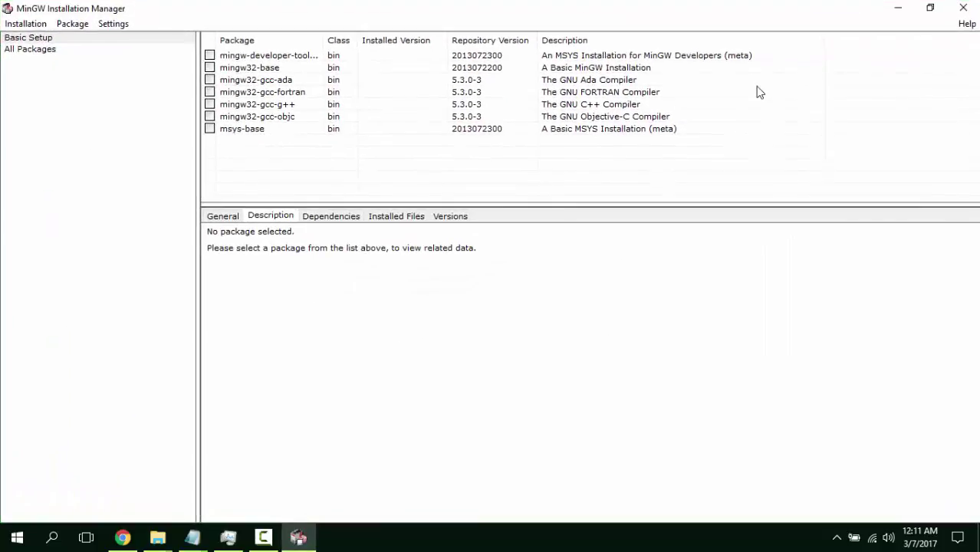
pyautogui.click(210, 55)
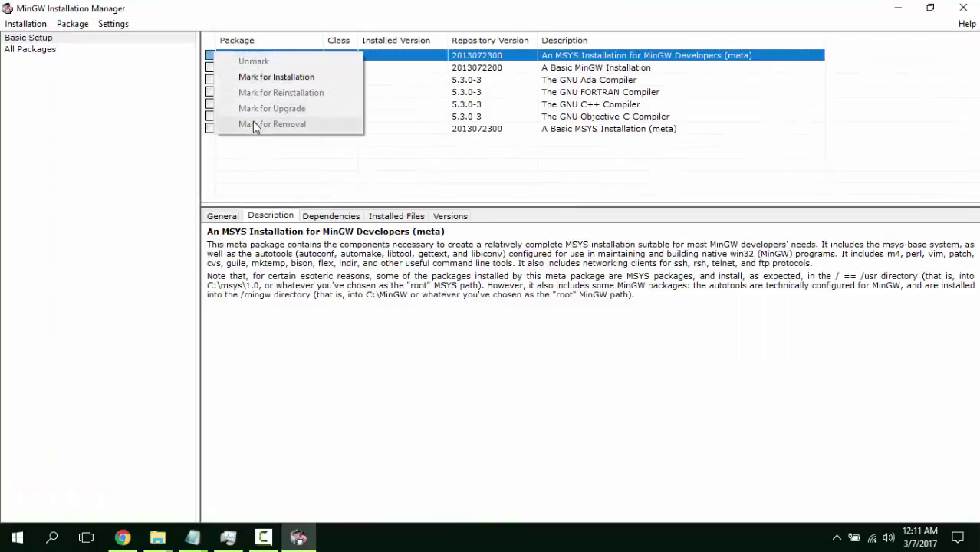
pyautogui.click(259, 164)
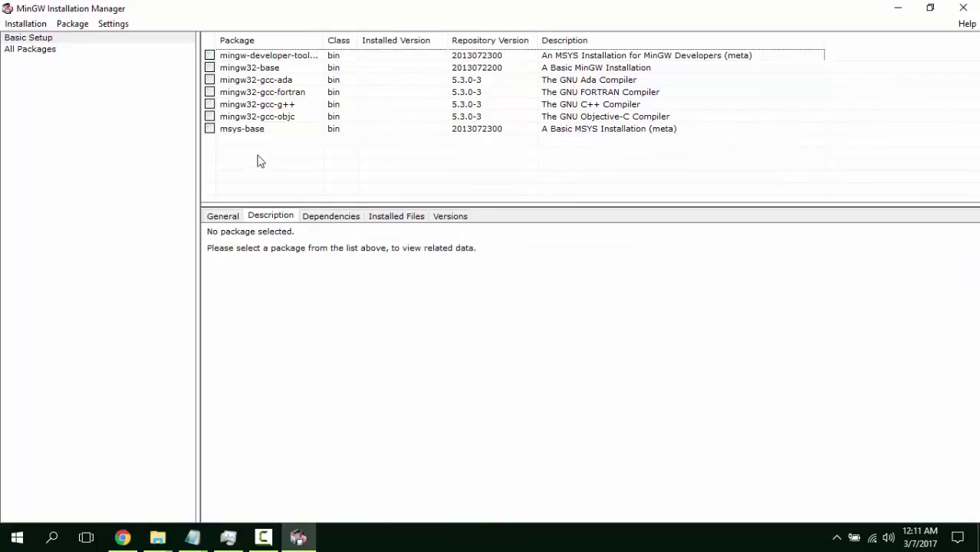
pyautogui.click(210, 55)
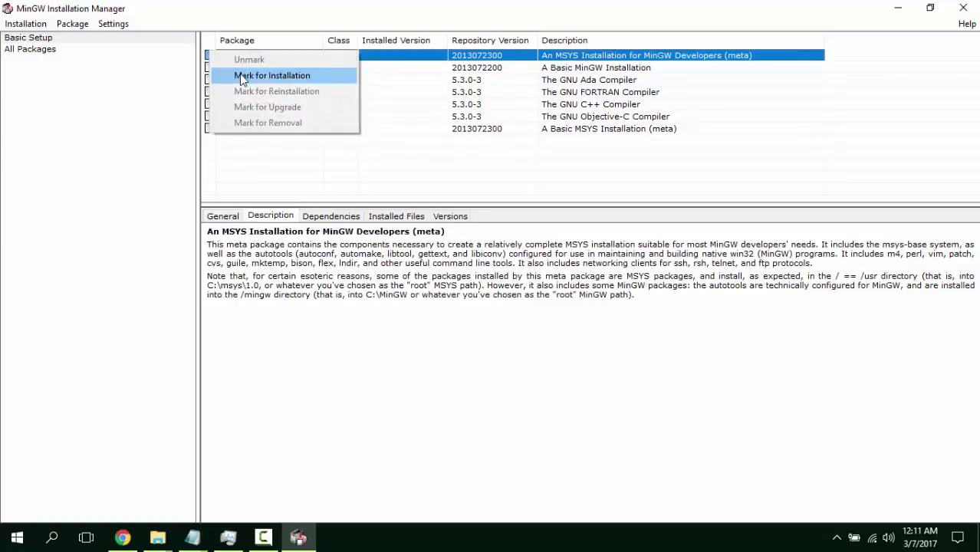
pyautogui.click(239, 75)
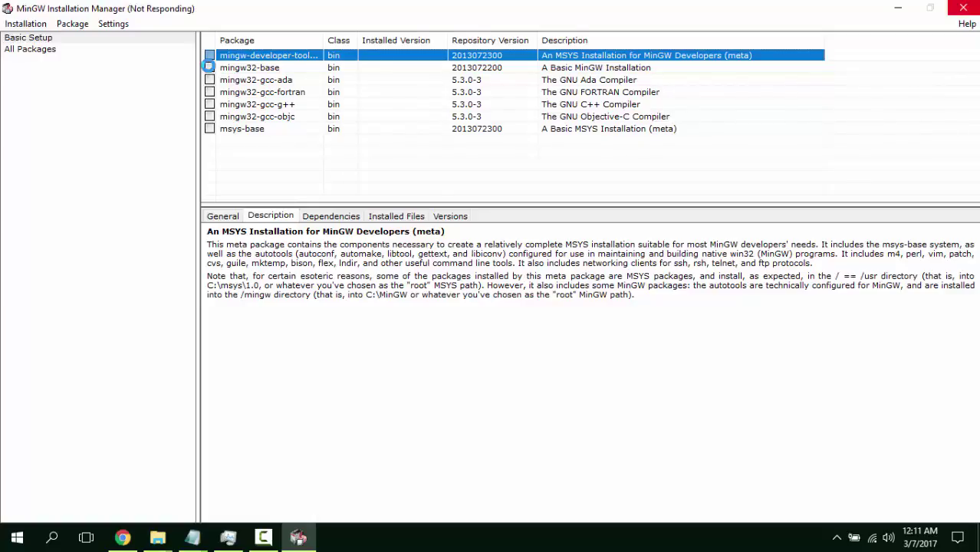
# Mark the mingw32-base and mingw32-gcc-g++ packages for installation.
pyautogui.click(208, 67)
pyautogui.click(246, 92)
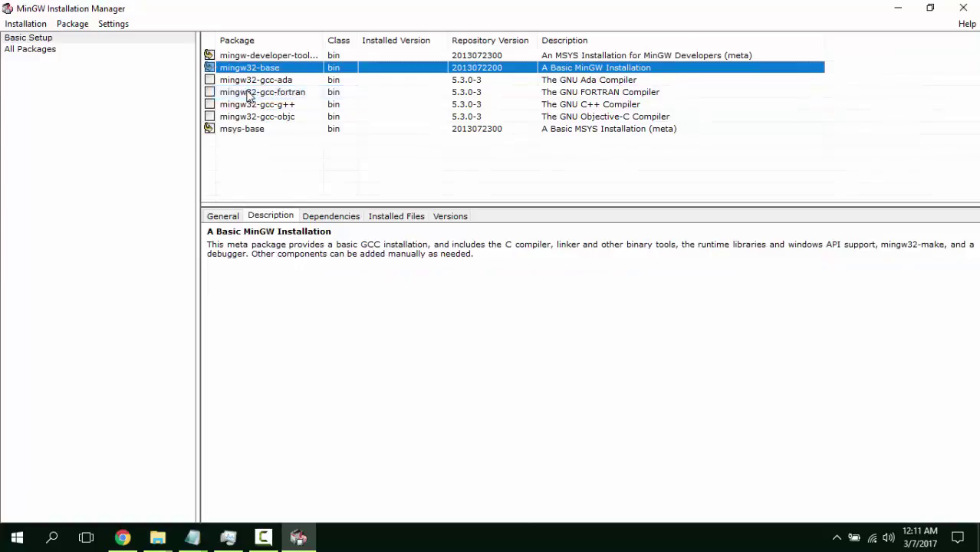
pyautogui.click(211, 108)
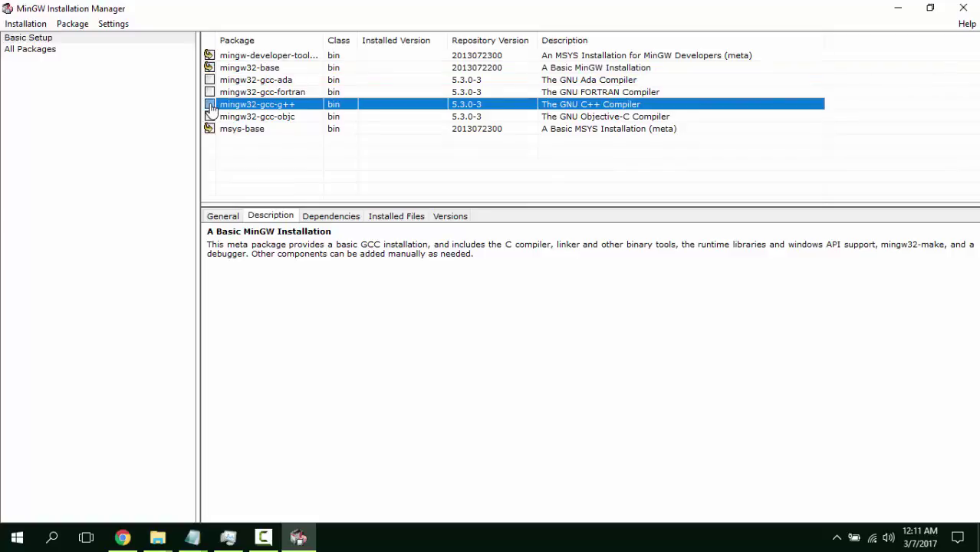
pyautogui.click(250, 130)
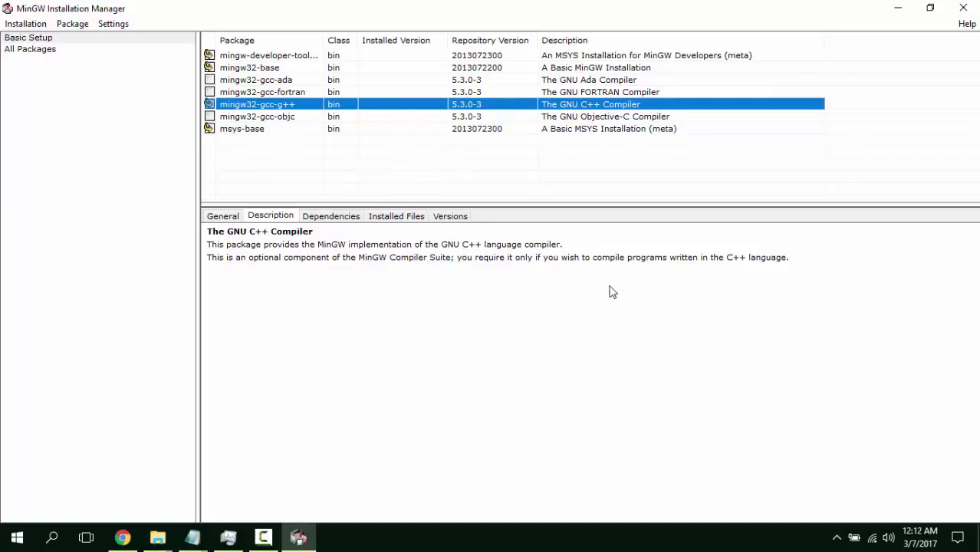
# Restore the window size, look through the All Packages list to its end, and return to Basic Setup.
pyautogui.click(932, 12)
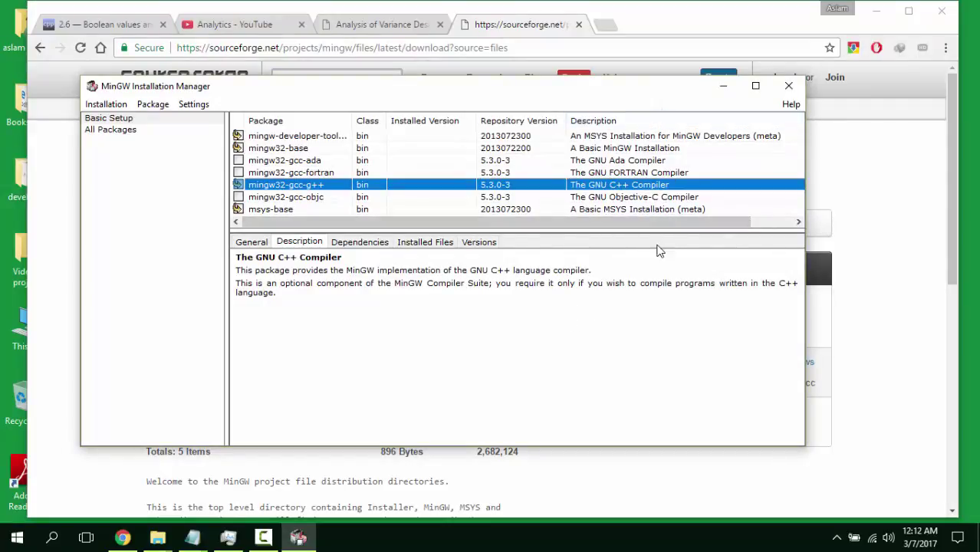
pyautogui.moveTo(685, 224); pyautogui.dragTo(619, 233)
pyautogui.click(127, 131)
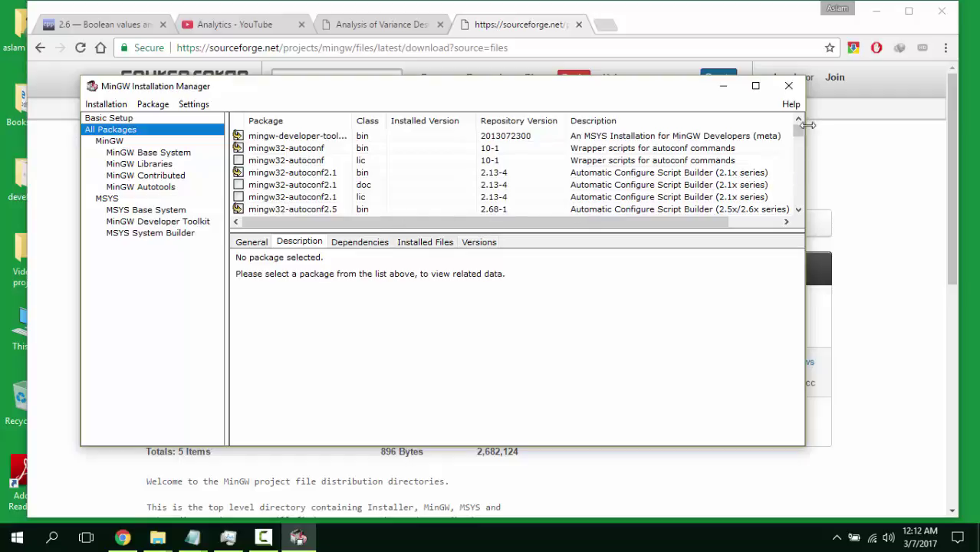
pyautogui.moveTo(798, 133); pyautogui.dragTo(797, 144)
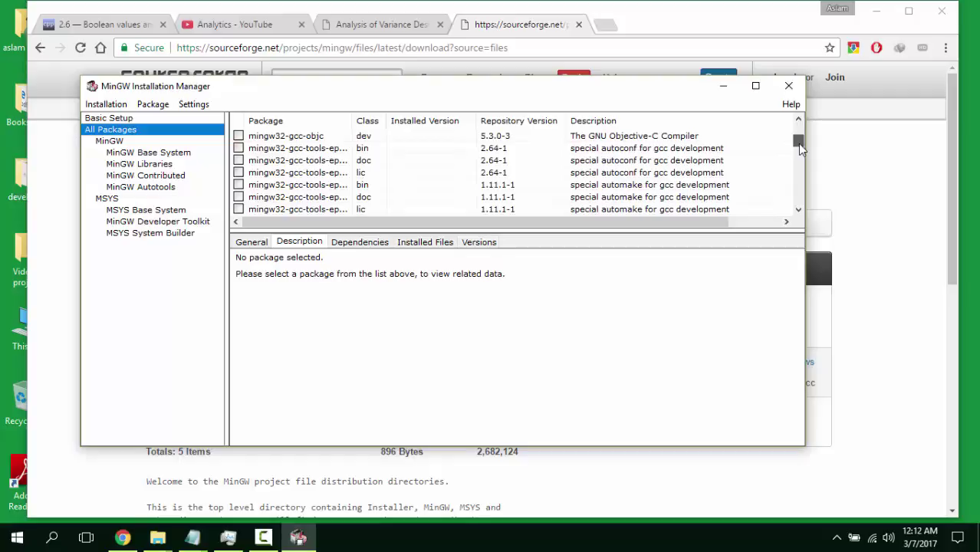
pyautogui.moveTo(798, 144); pyautogui.dragTo(796, 215)
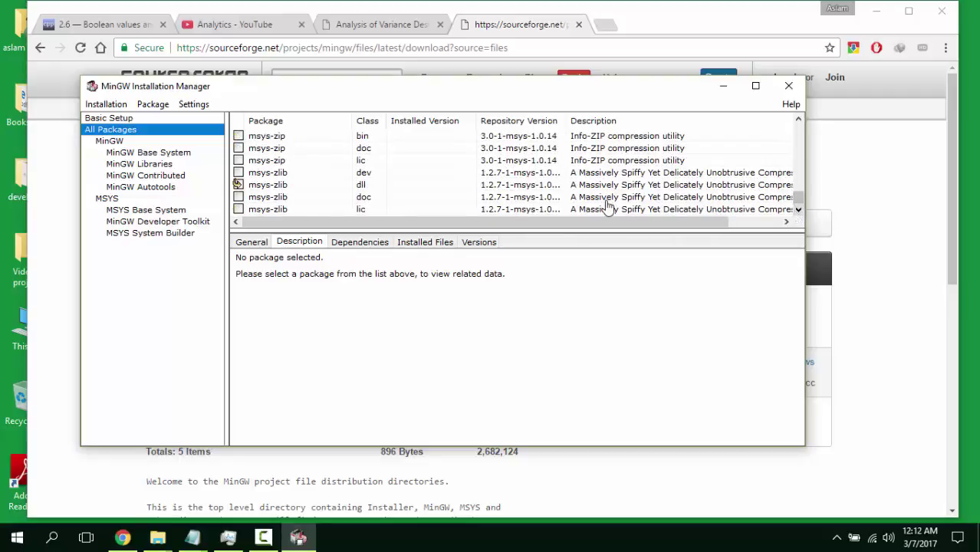
pyautogui.click(123, 119)
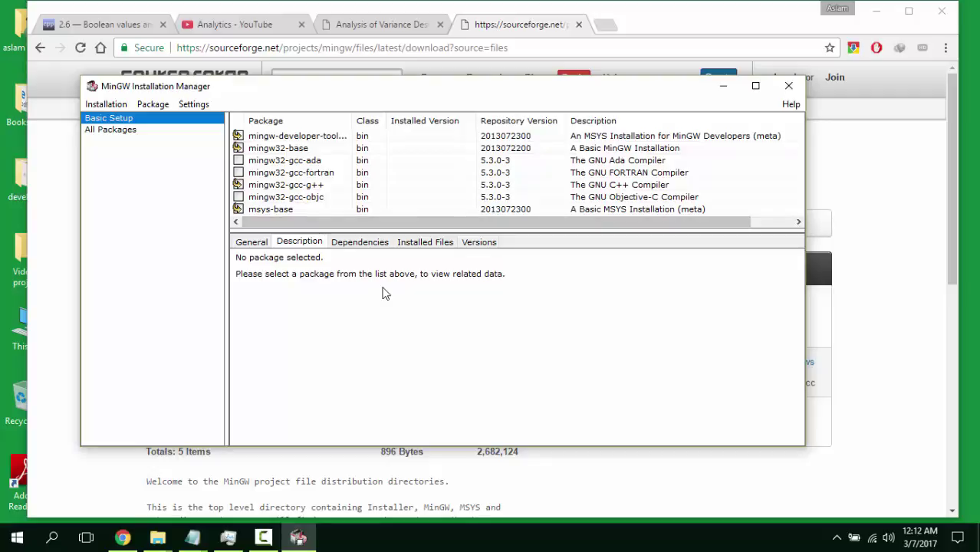
pyautogui.click(237, 136)
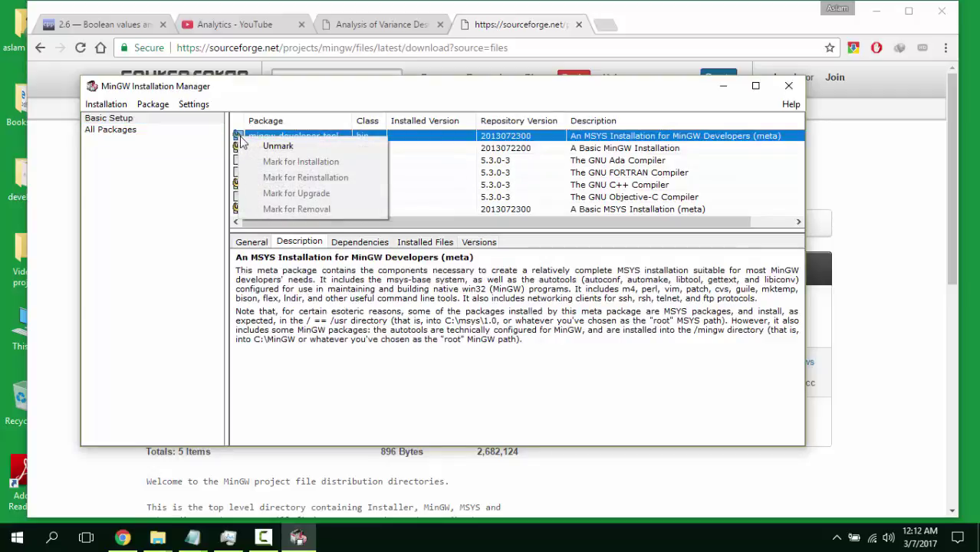
pyautogui.click(272, 537)
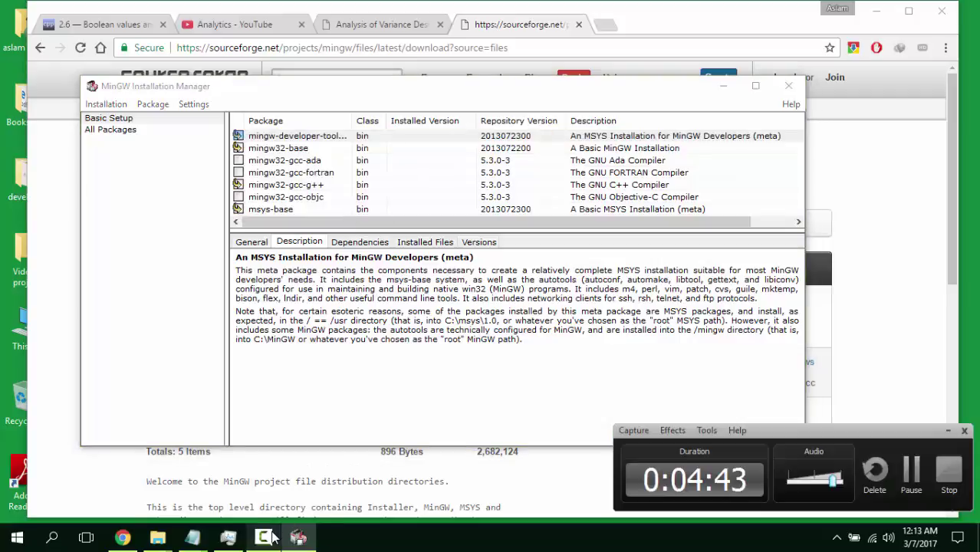
pyautogui.click(913, 472)
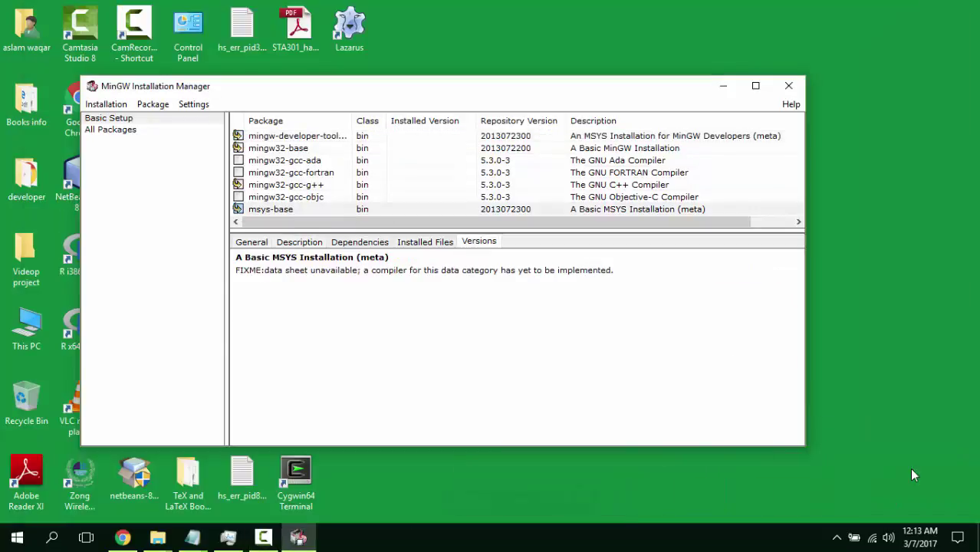
# Apply the pending changes to download and install all marked packages.
pyautogui.click(104, 104)
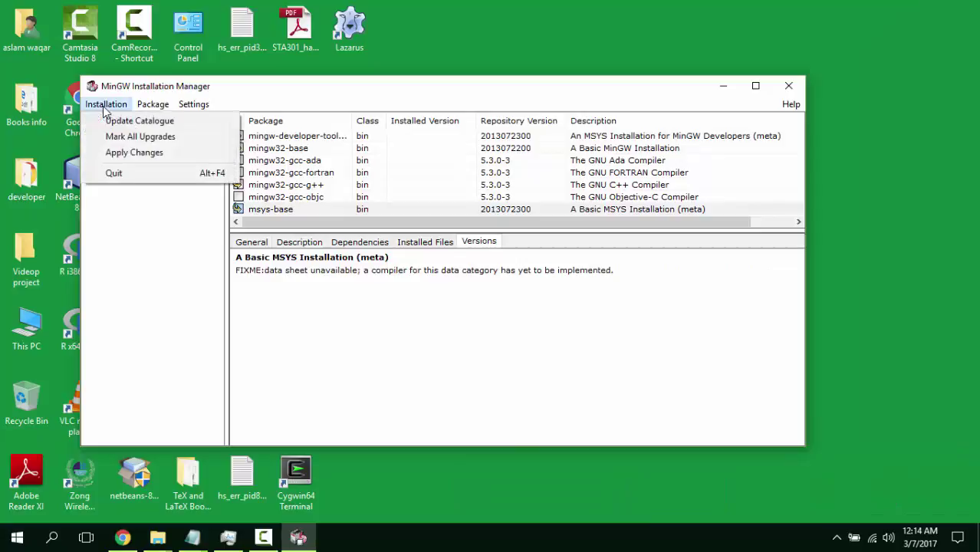
pyautogui.click(124, 153)
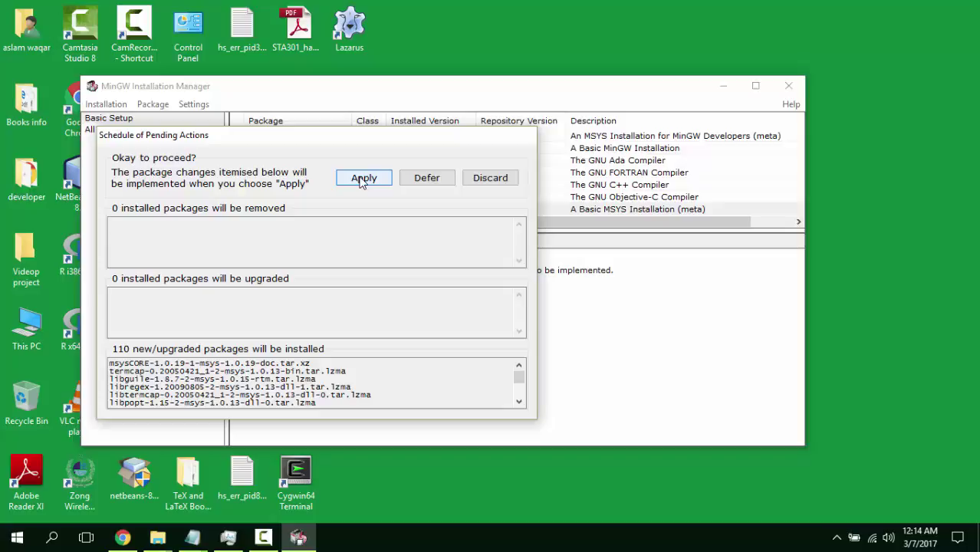
pyautogui.click(363, 178)
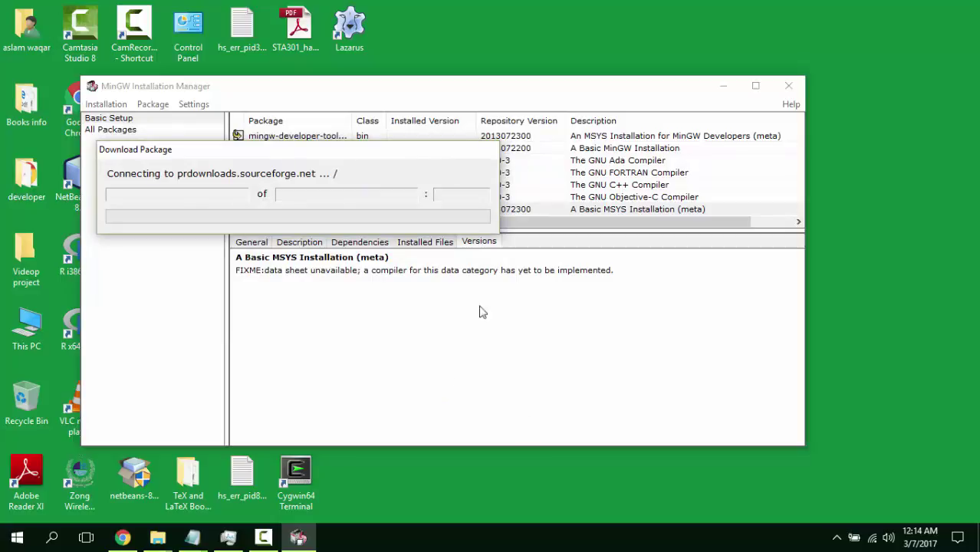
pyautogui.click(263, 537)
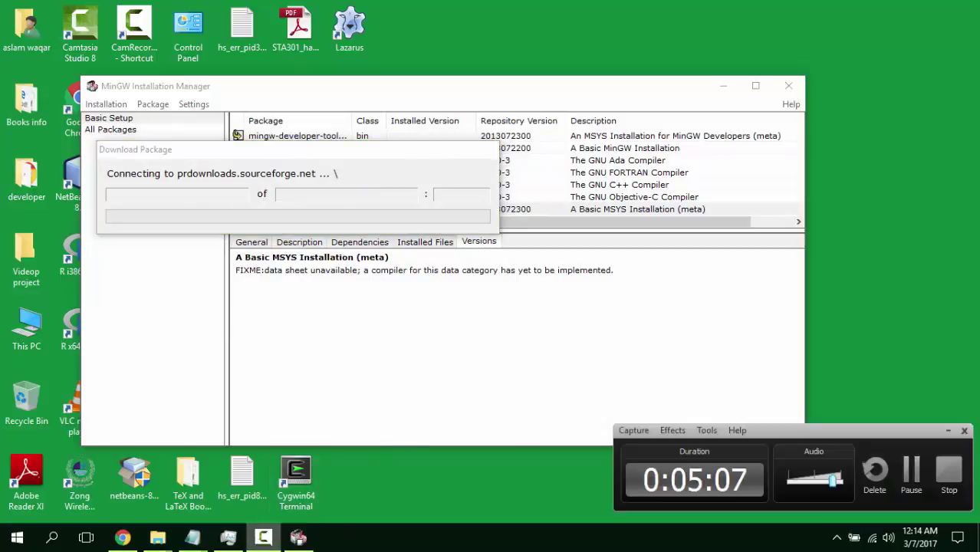
pyautogui.click(911, 470)
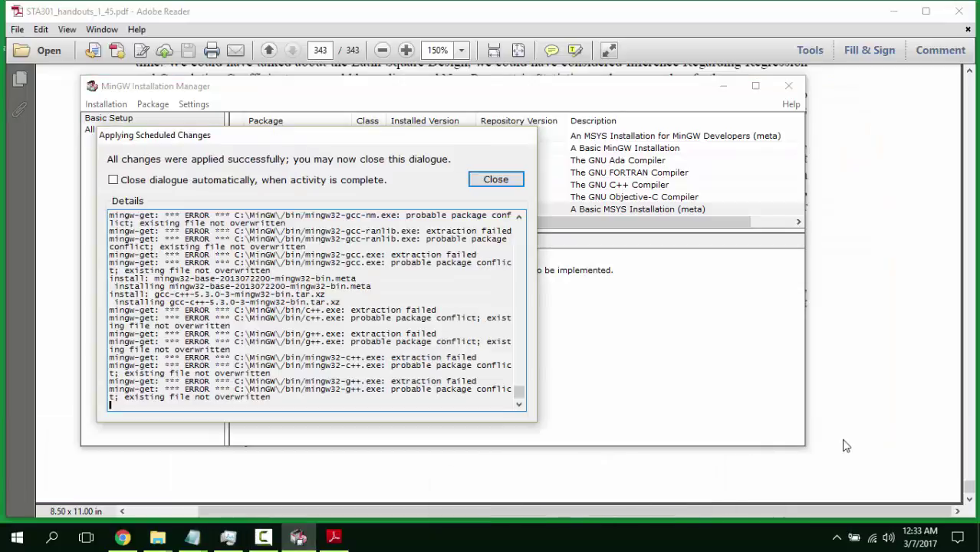
# Close the completed changes dialogue and minimize the Installation Manager, PDF reader and Documents folder windows to reveal the desktop.
pyautogui.click(501, 188)
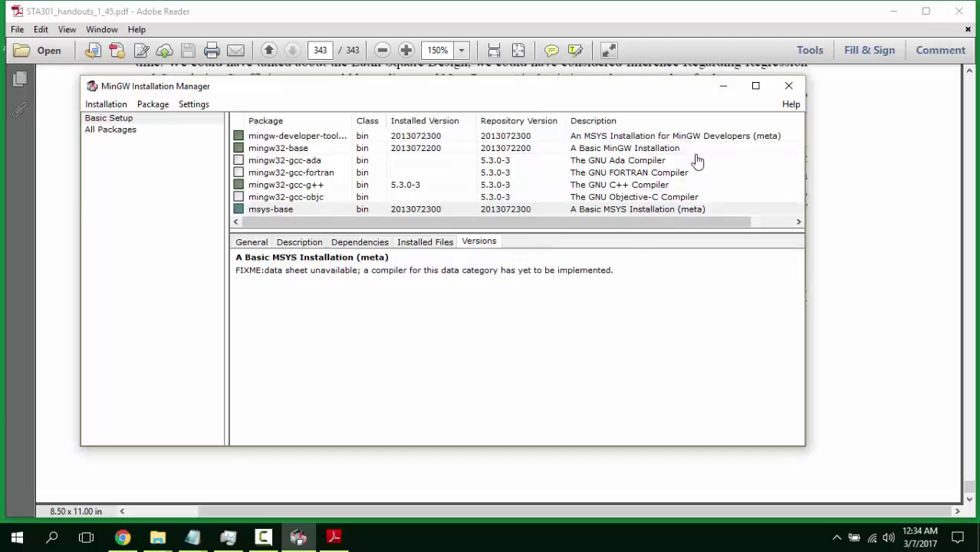
pyautogui.click(727, 90)
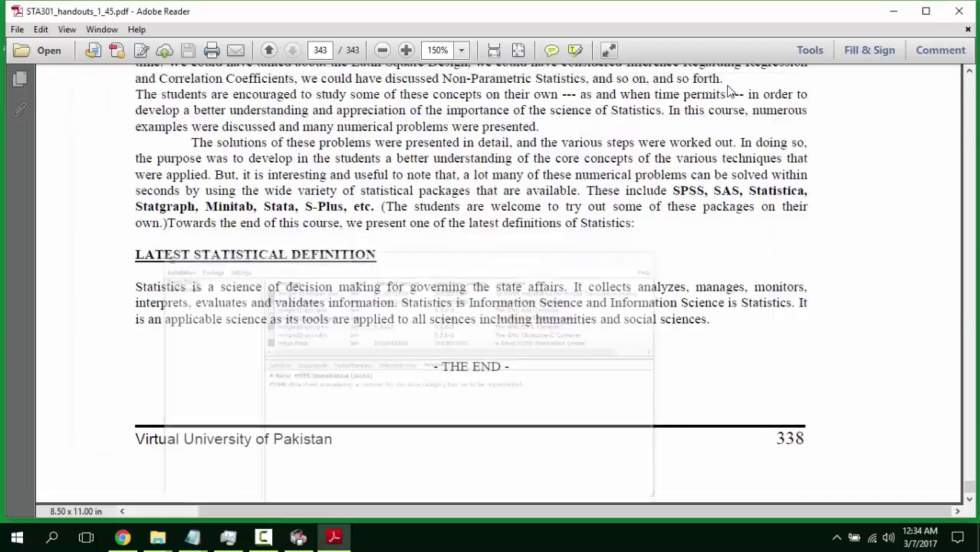
pyautogui.click(897, 12)
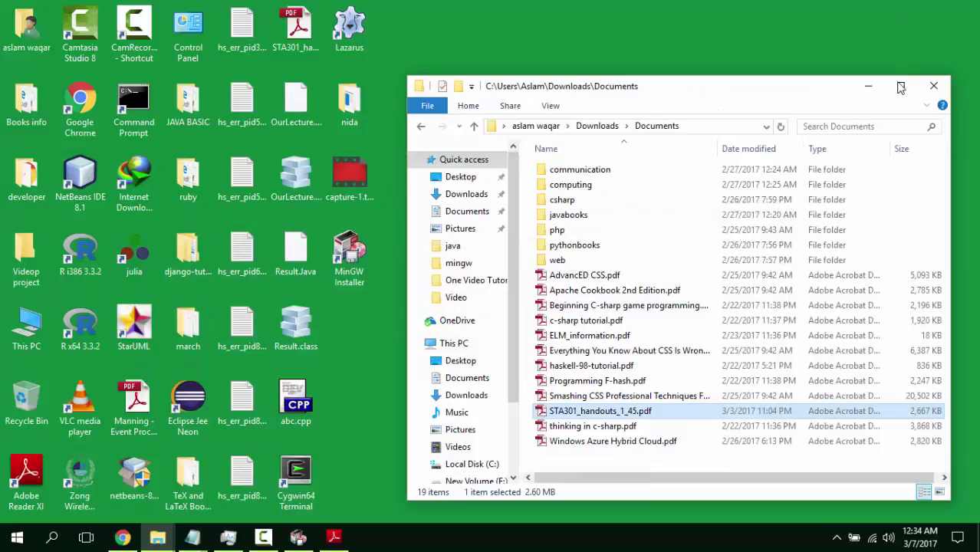
pyautogui.click(869, 87)
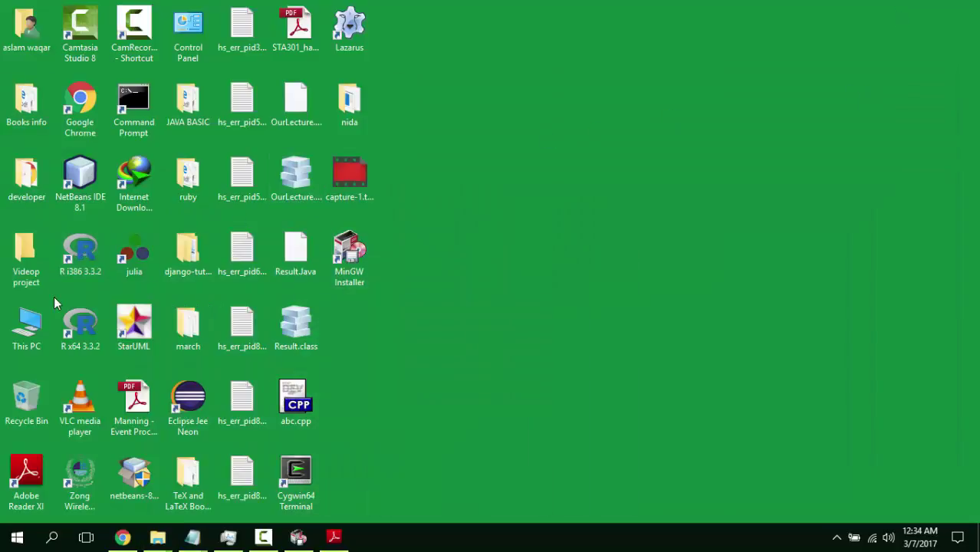
# Browse This PC to C:\MinGW\bin, copy the folder's address, and minimize the folder window.
pyautogui.doubleClick(40, 328)
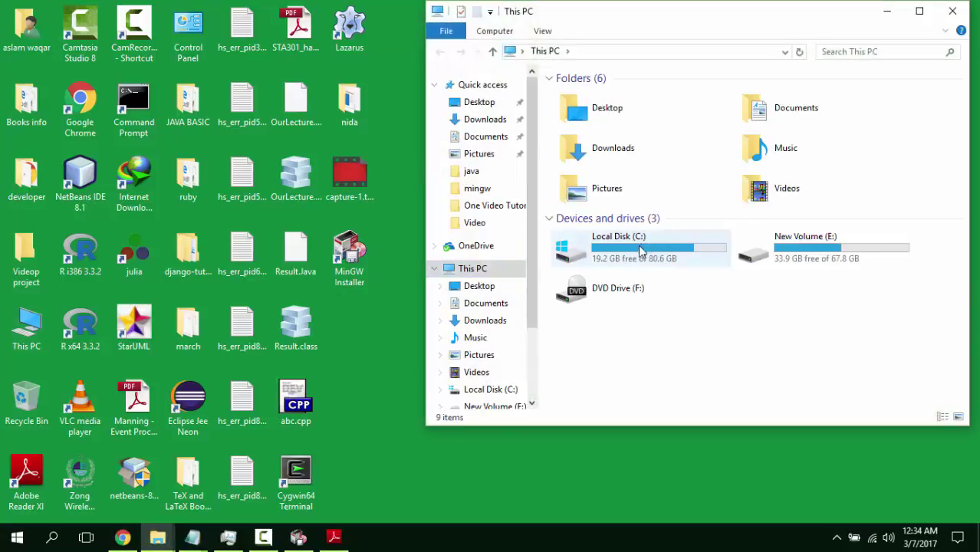
pyautogui.doubleClick(641, 253)
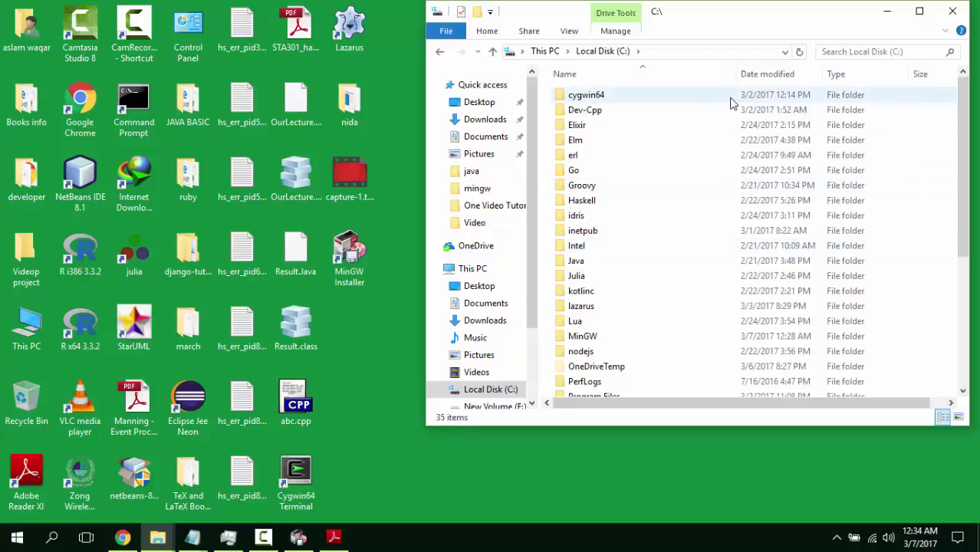
pyautogui.click(922, 11)
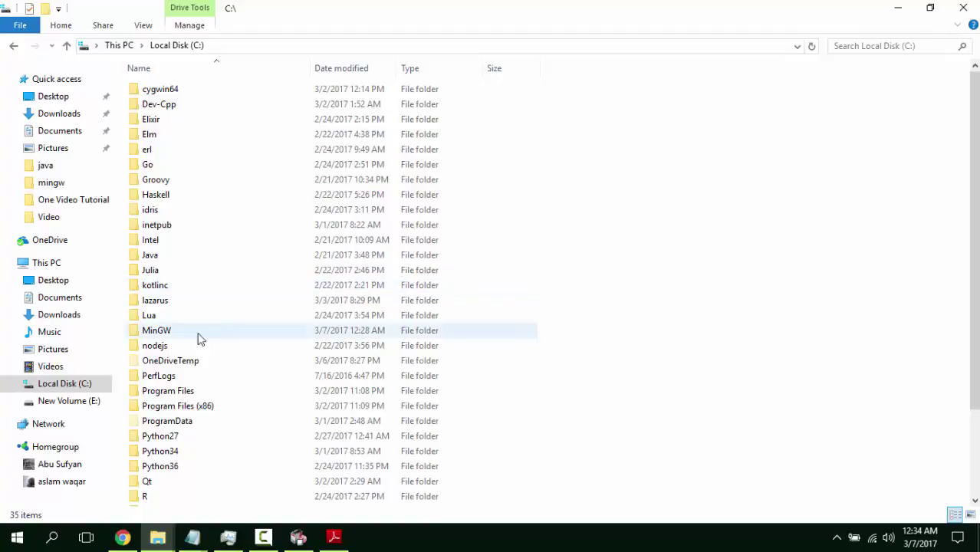
pyautogui.doubleClick(168, 338)
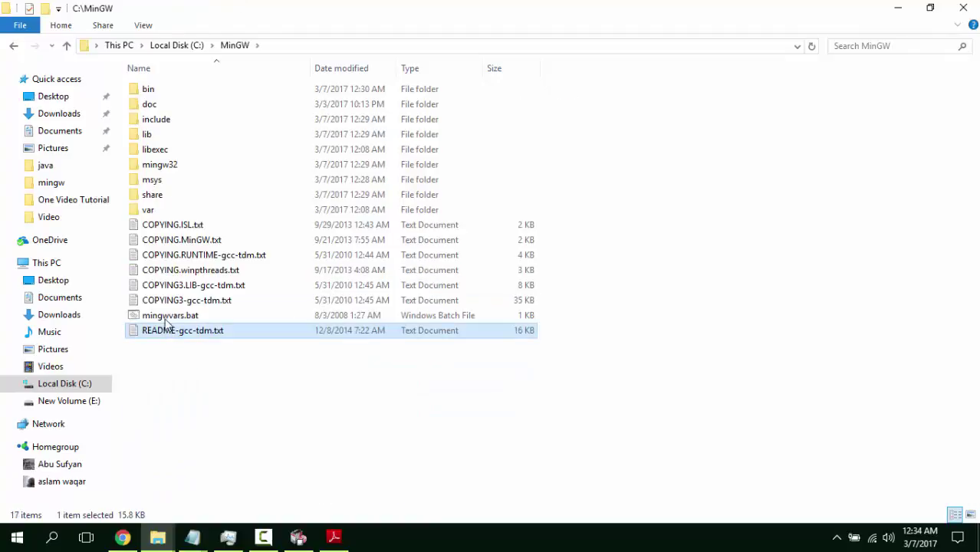
pyautogui.doubleClick(146, 92)
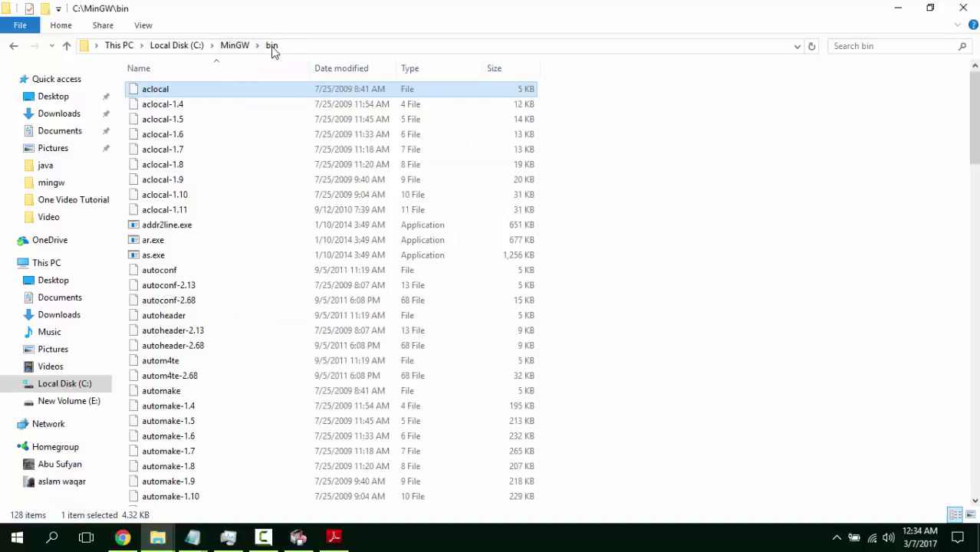
pyautogui.rightClick(273, 47)
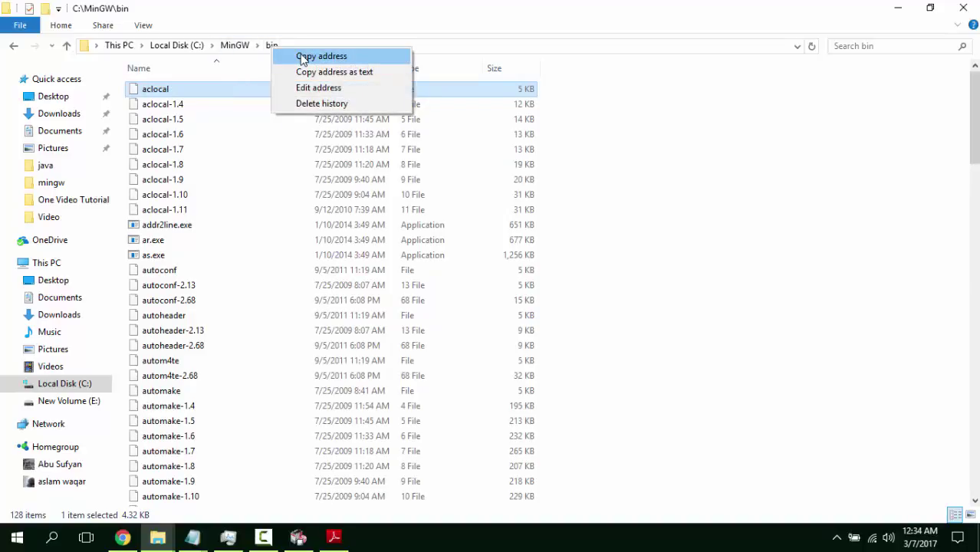
pyautogui.click(305, 59)
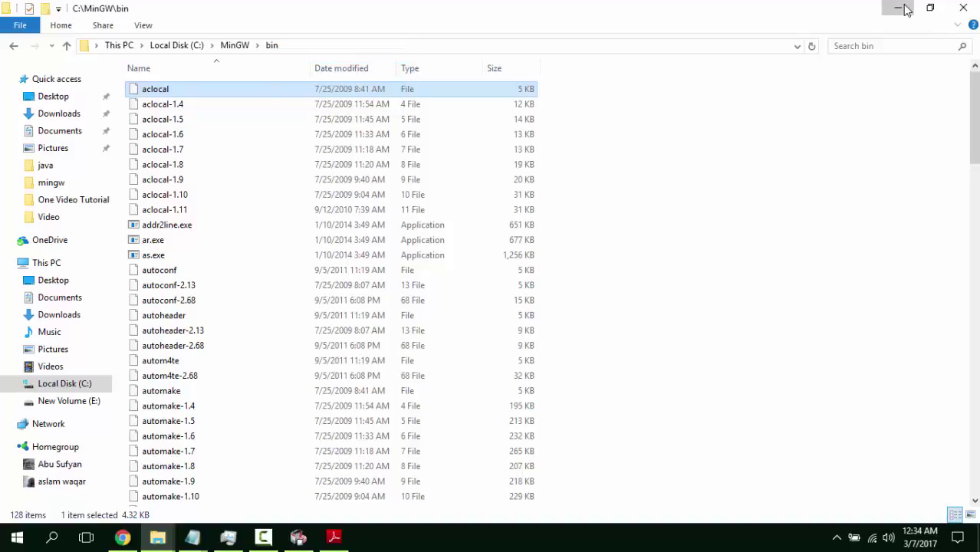
pyautogui.click(902, 8)
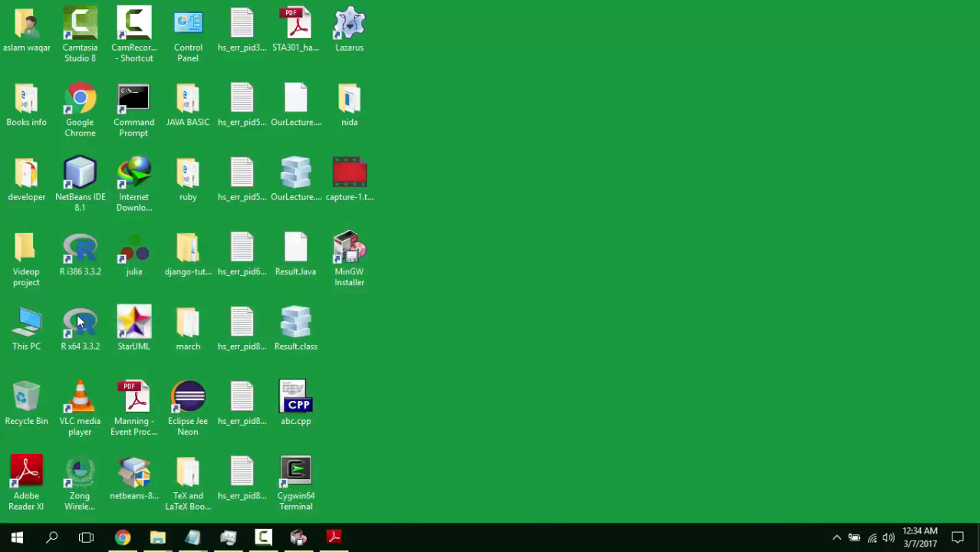
# Open the Environment Variables dialog through This PC's properties and the advanced system settings.
pyautogui.rightClick(31, 324)
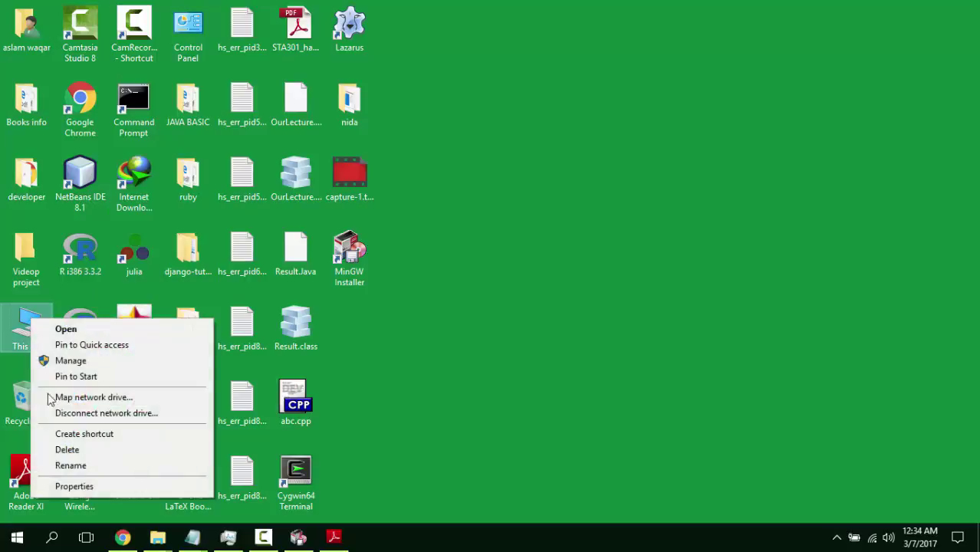
pyautogui.click(190, 483)
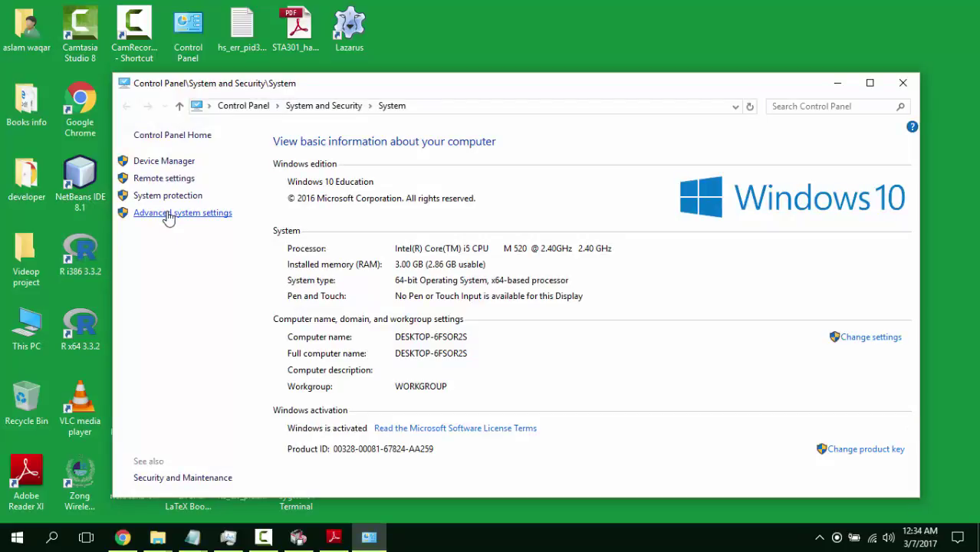
pyautogui.click(167, 216)
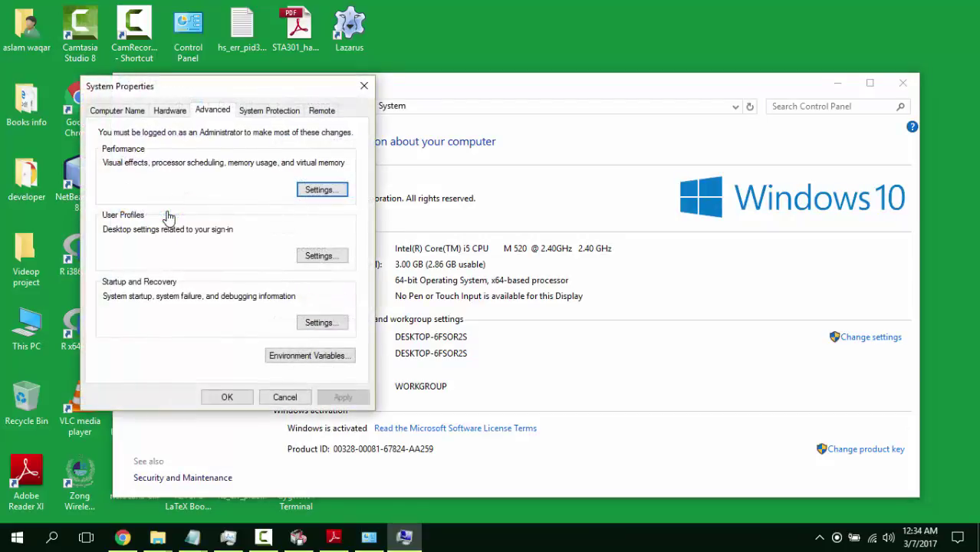
pyautogui.click(335, 356)
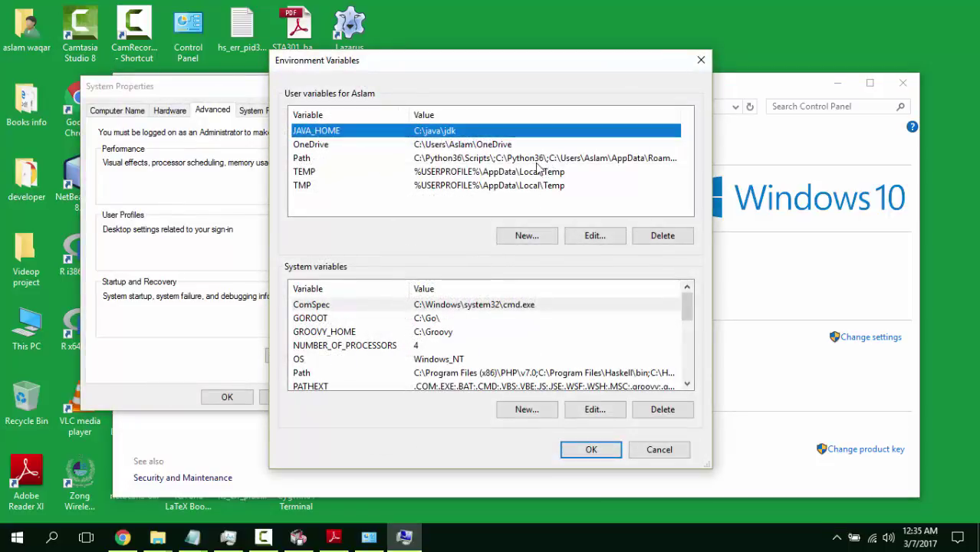
# Add the copied C:\MinGW\bin address as a new entry in the user Path variable, save the changes, and minimize the System window.
pyautogui.click(539, 160)
pyautogui.click(590, 239)
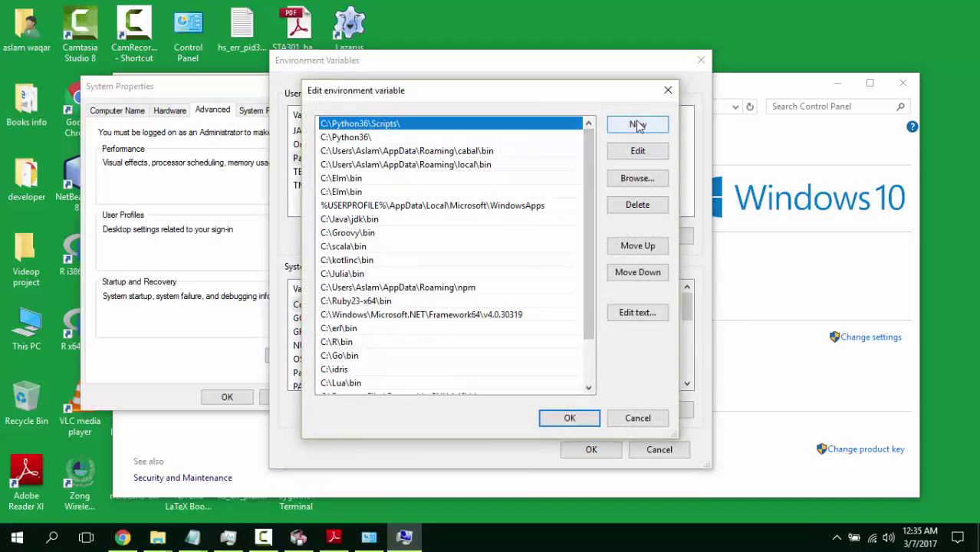
pyautogui.click(638, 124)
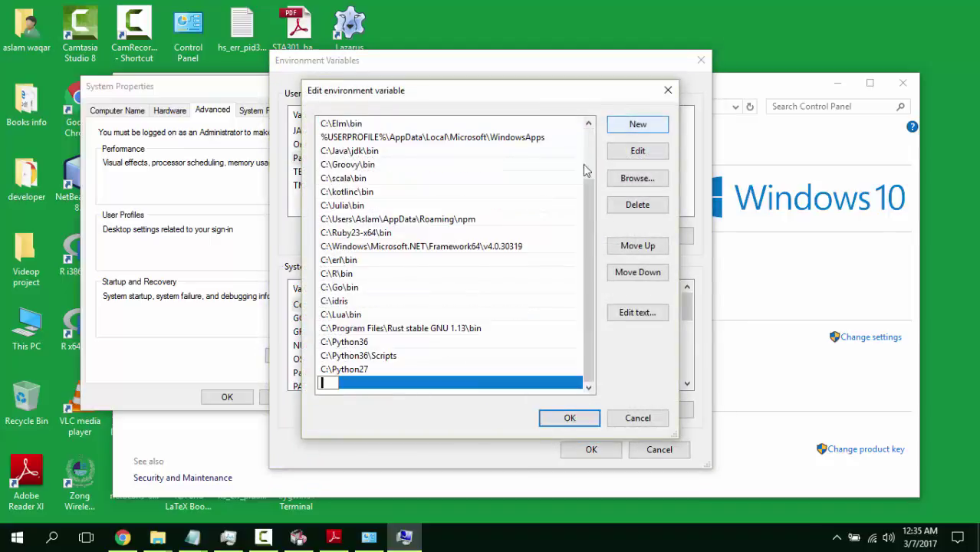
pyautogui.rightClick(324, 383)
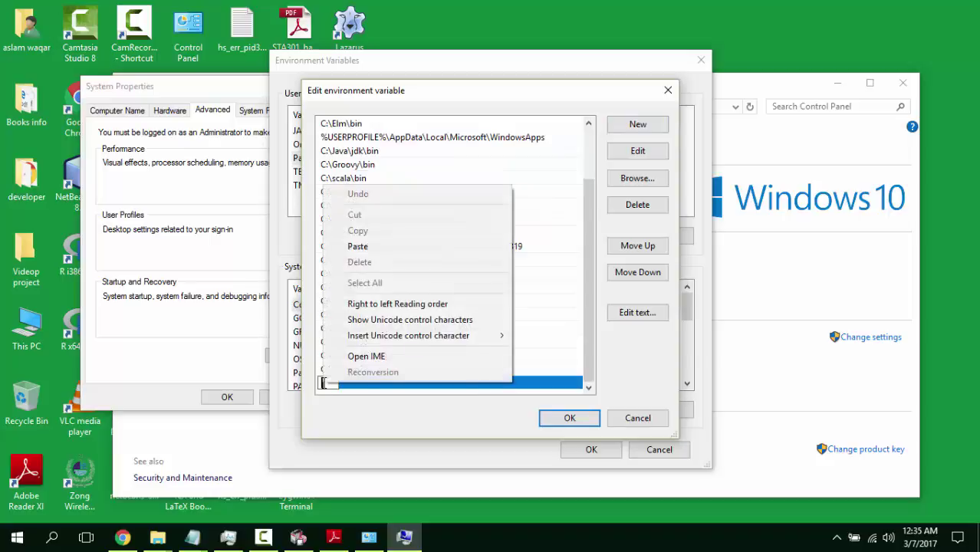
pyautogui.click(415, 245)
pyautogui.click(574, 423)
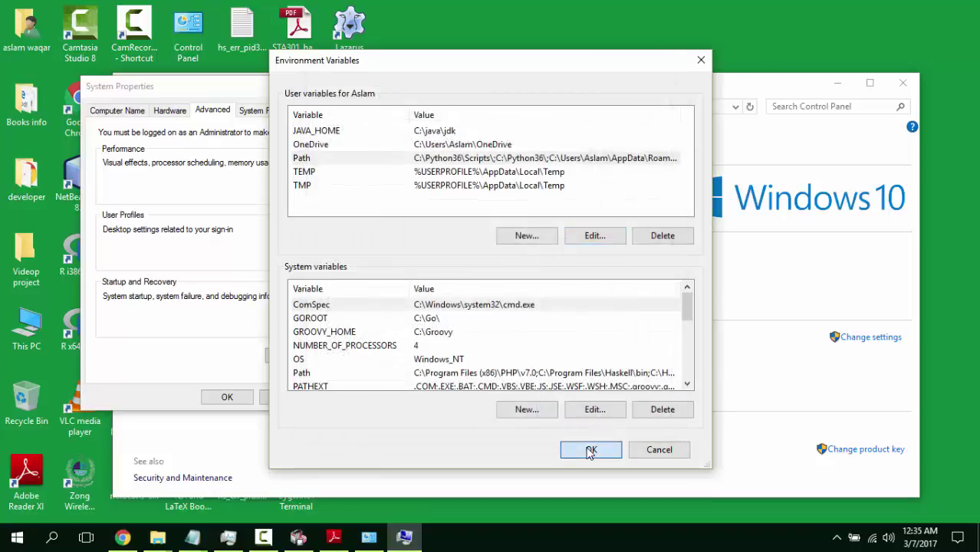
pyautogui.click(591, 451)
pyautogui.click(230, 397)
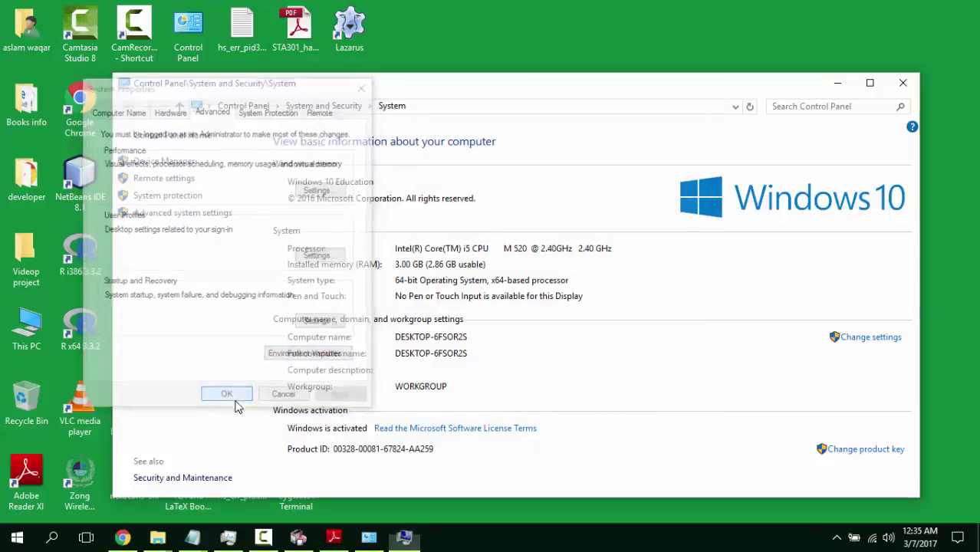
pyautogui.click(838, 84)
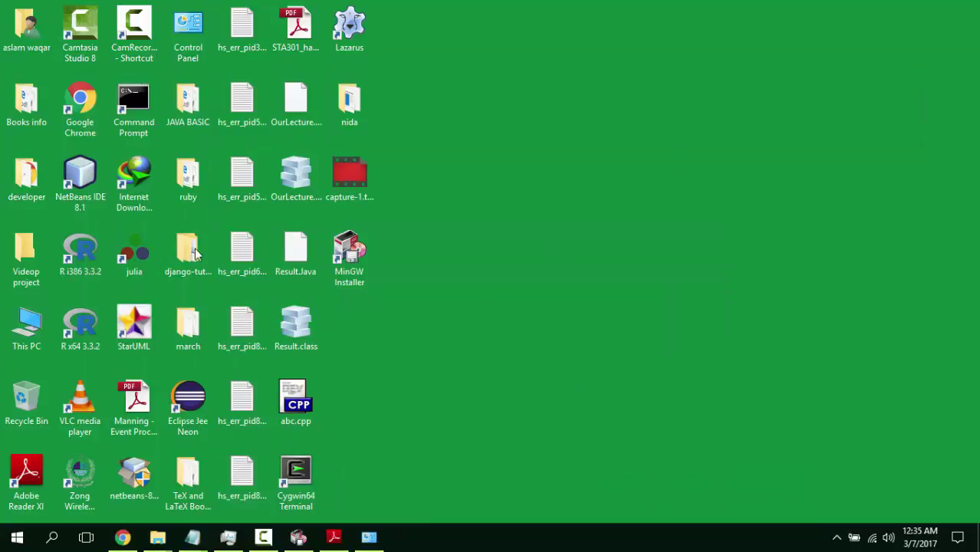
# Open Command Prompt and try to check the compiler version with "gcc -version".
pyautogui.doubleClick(136, 102)
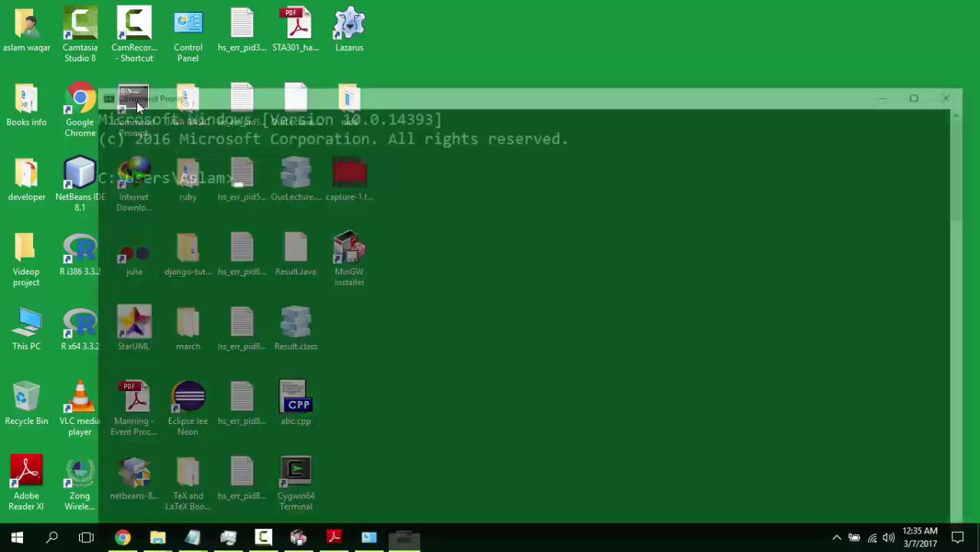
pyautogui.write('gc')
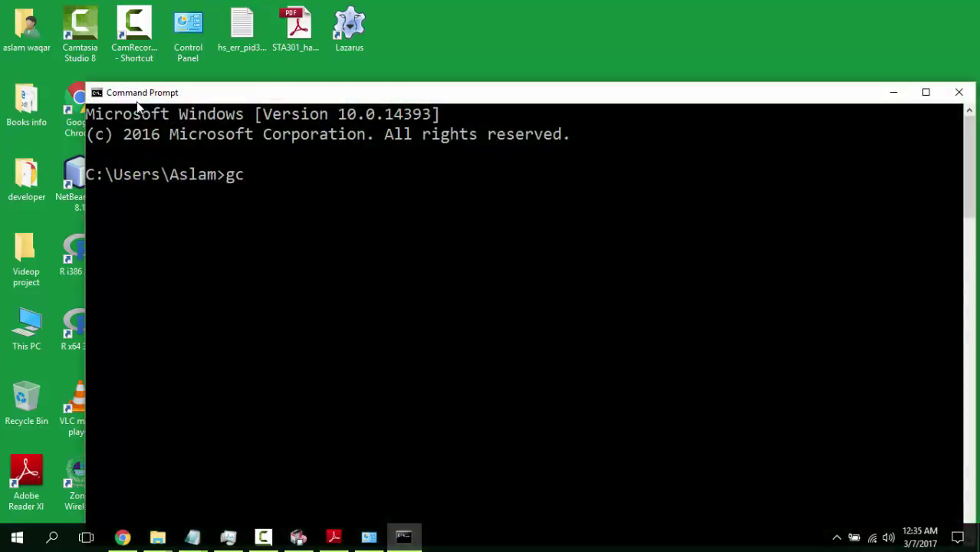
pyautogui.write('c -version')
pyautogui.press('Return')
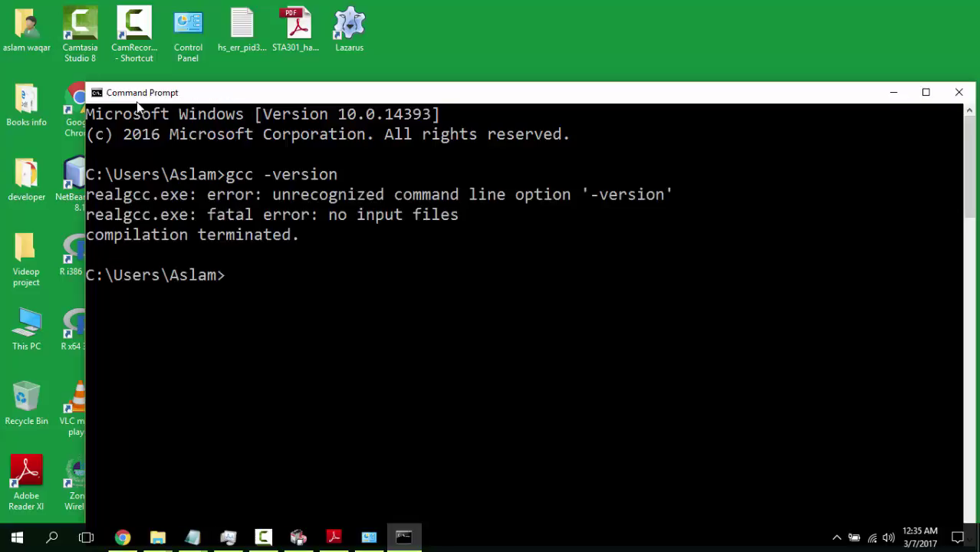
# Run "gcc -v", look through the version output to its end, and minimize Command Prompt.
pyautogui.write('gcc -v')
pyautogui.press('Return')
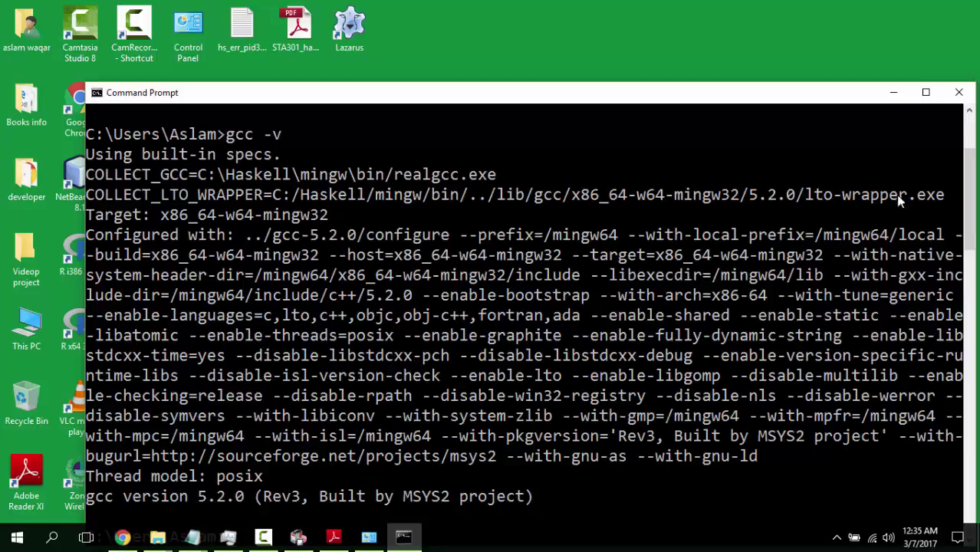
pyautogui.moveTo(969, 191); pyautogui.dragTo(953, 263)
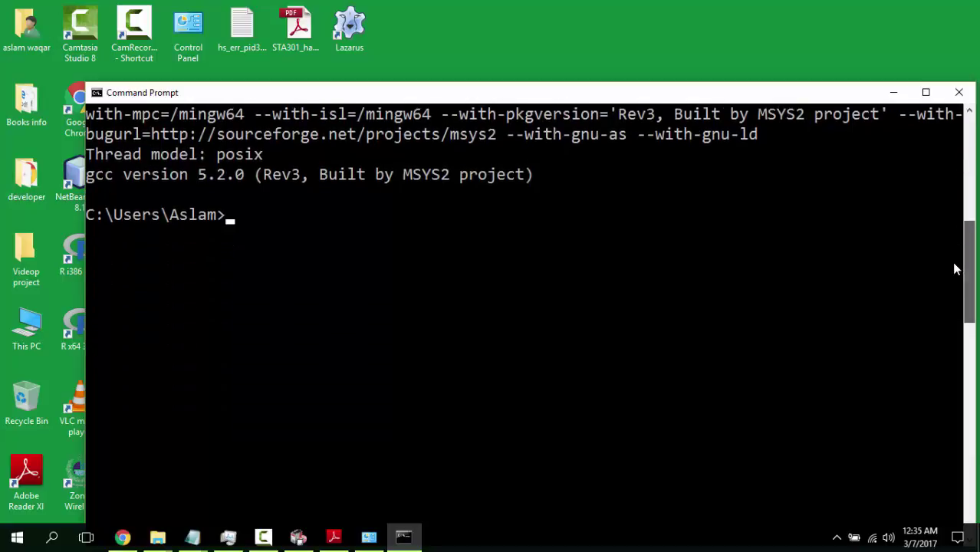
pyautogui.click(894, 93)
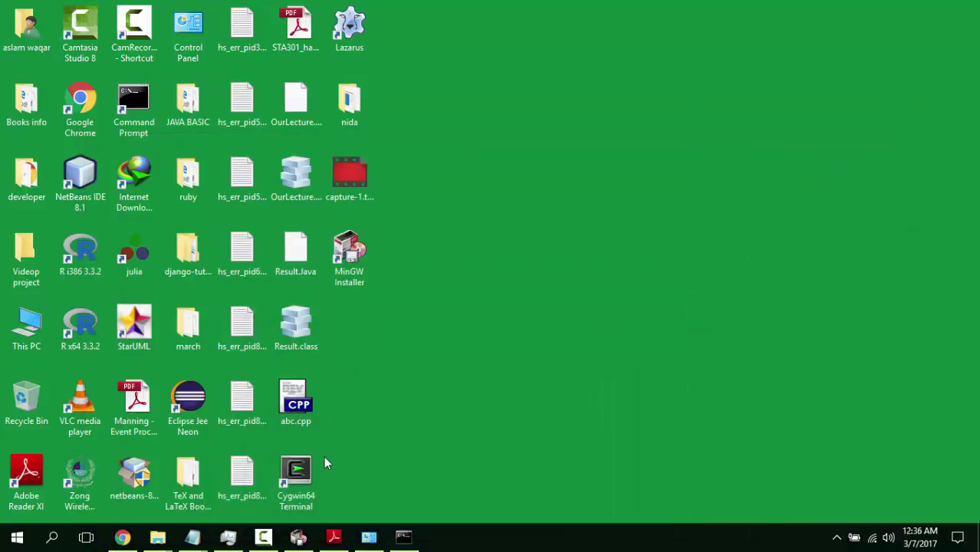
pyautogui.moveTo(305, 540)
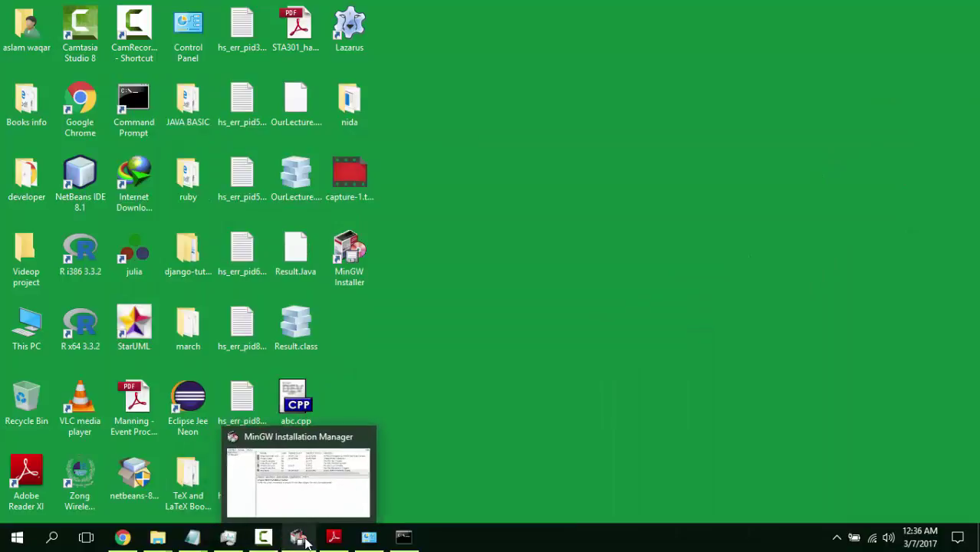
pyautogui.click(263, 536)
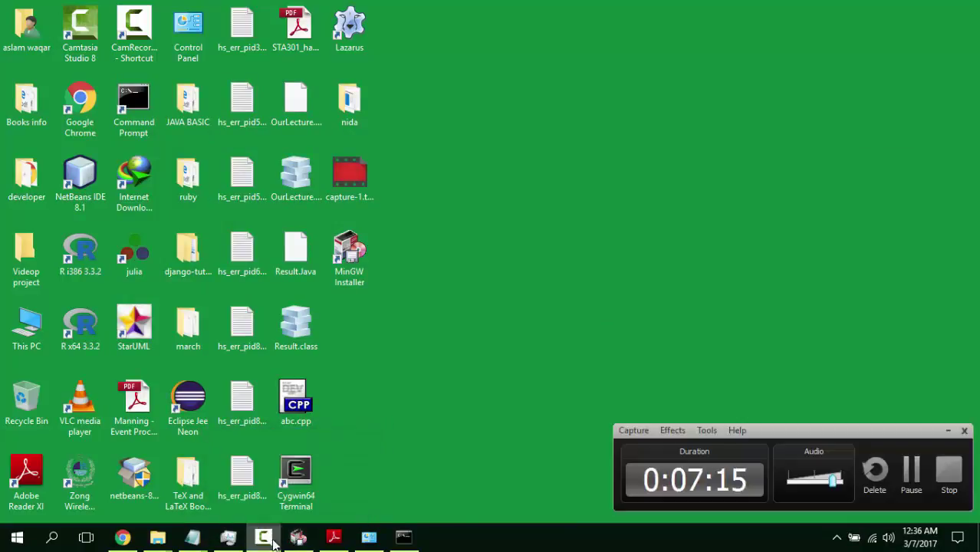